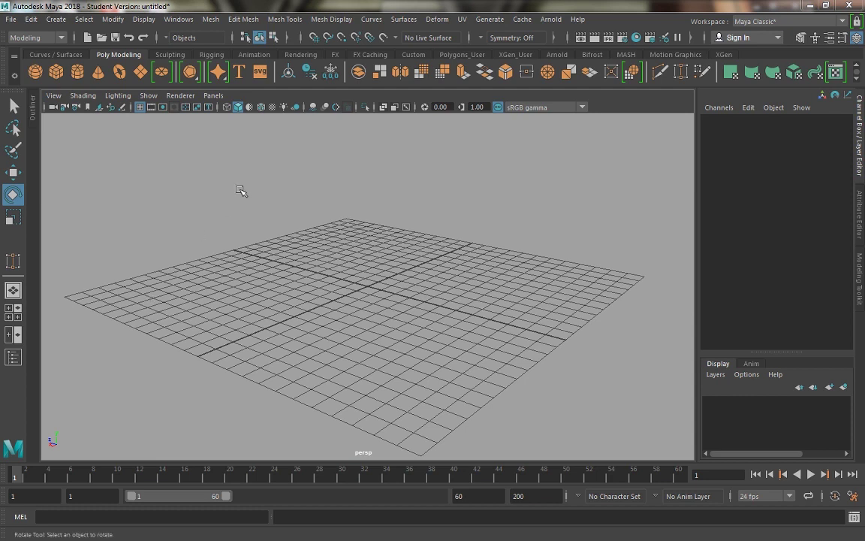
Choose the Modeling menu set and create a polygon cube at the origin
{"action": "left_click", "coordinate": [43, 38]}
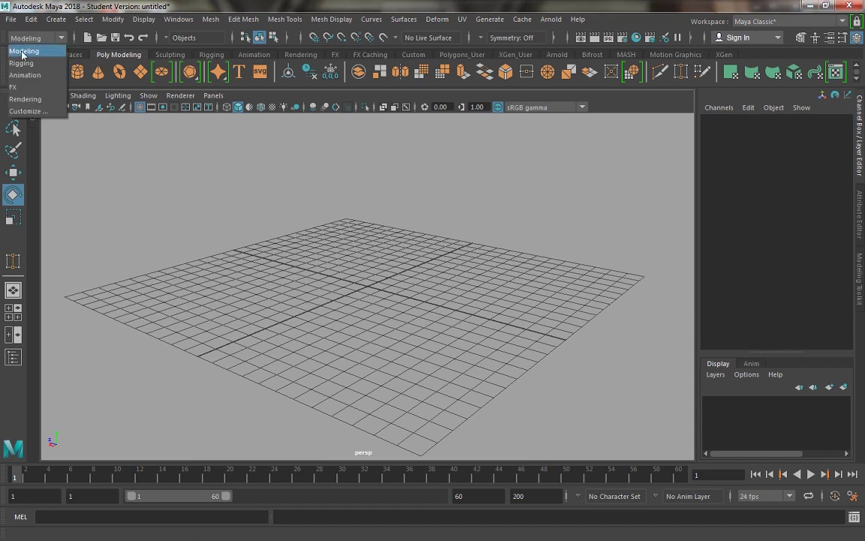
{"action": "left_click", "coordinate": [20, 50]}
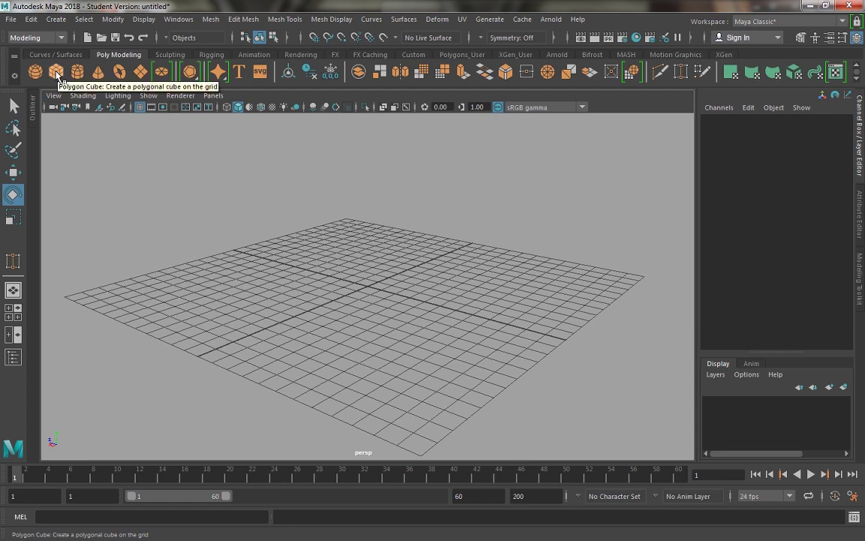
{"action": "left_click", "coordinate": [58, 73]}
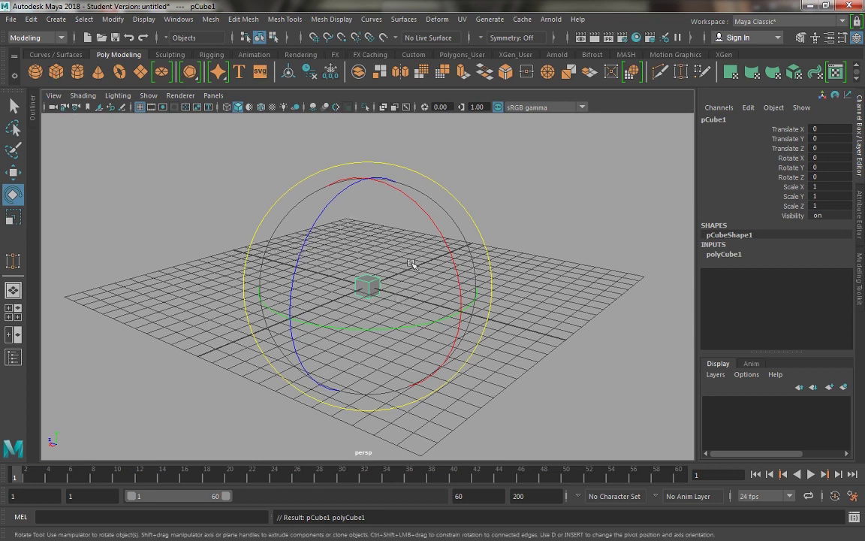
Activate the Select tool and alternately deselect and reselect the cube, leaving it selected
{"action": "left_click", "coordinate": [13, 106]}
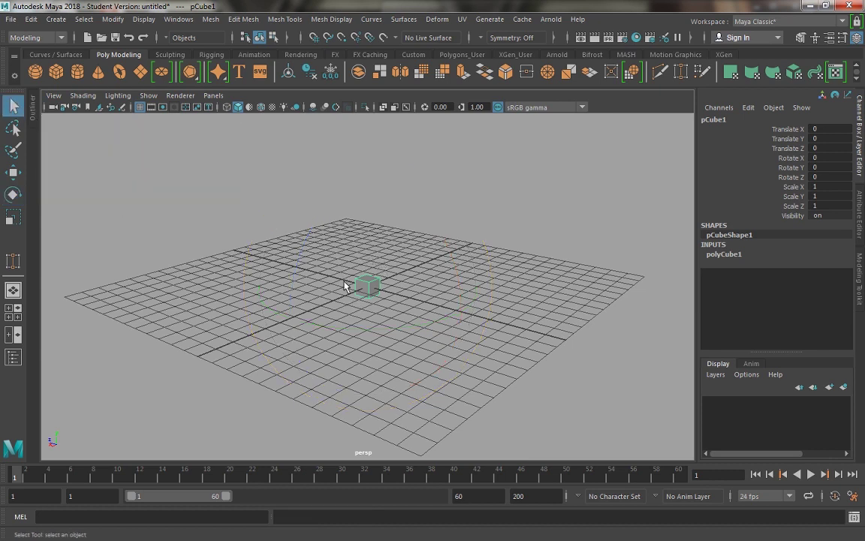
{"action": "left_click", "coordinate": [435, 270]}
{"action": "left_click", "coordinate": [382, 285]}
{"action": "left_click", "coordinate": [517, 267]}
{"action": "left_click", "coordinate": [378, 291]}
{"action": "left_click", "coordinate": [459, 293]}
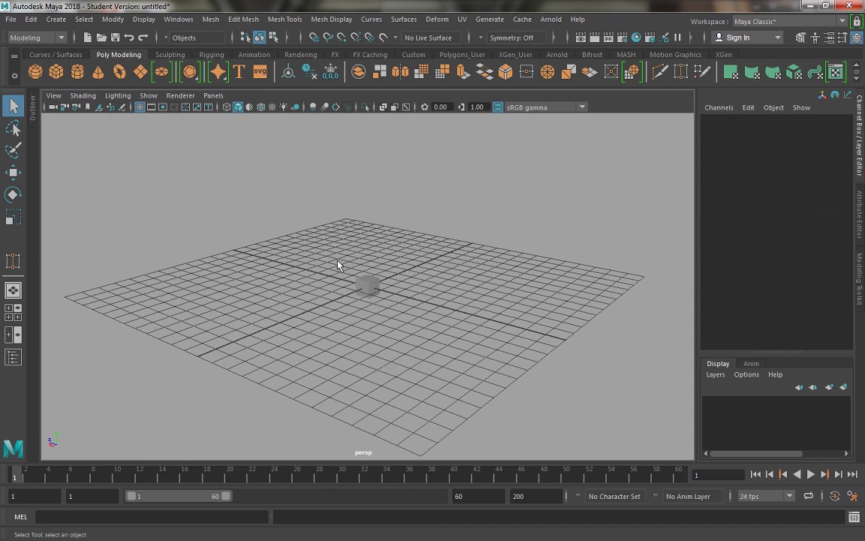
{"action": "left_click", "coordinate": [365, 289]}
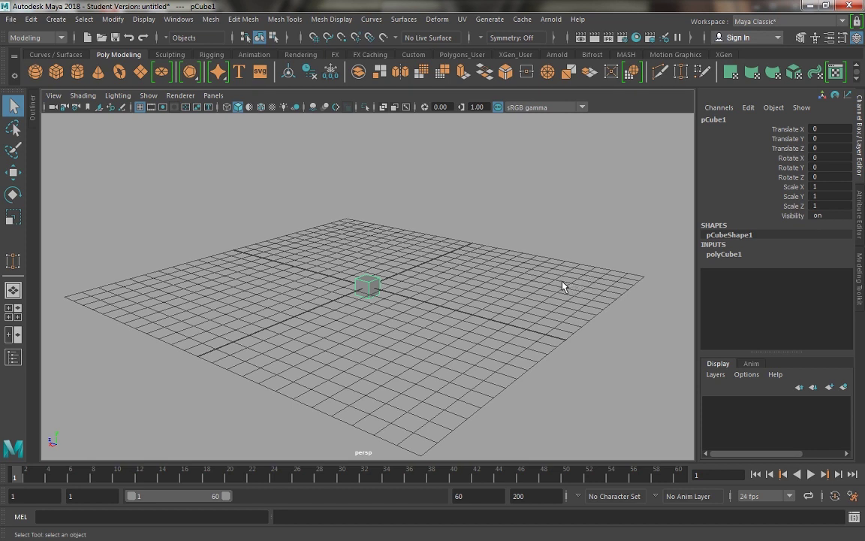
{"action": "left_click", "coordinate": [484, 305]}
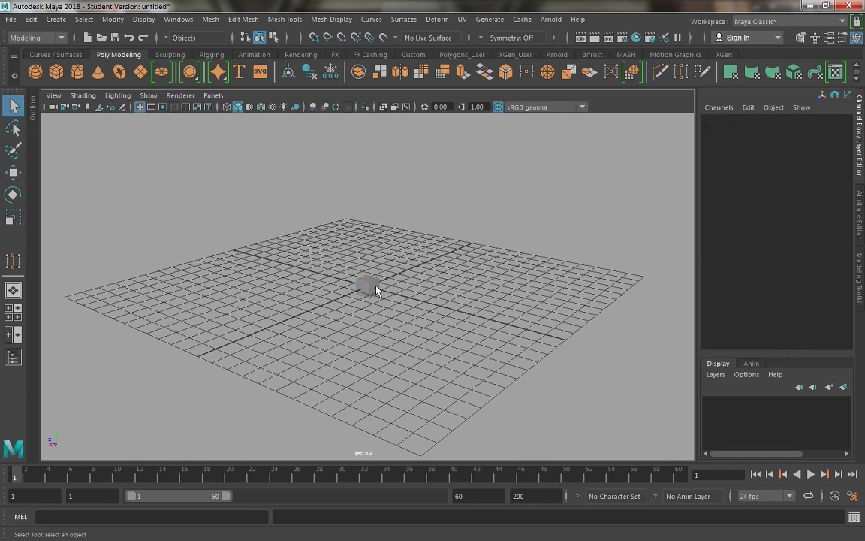
{"action": "left_click", "coordinate": [376, 289]}
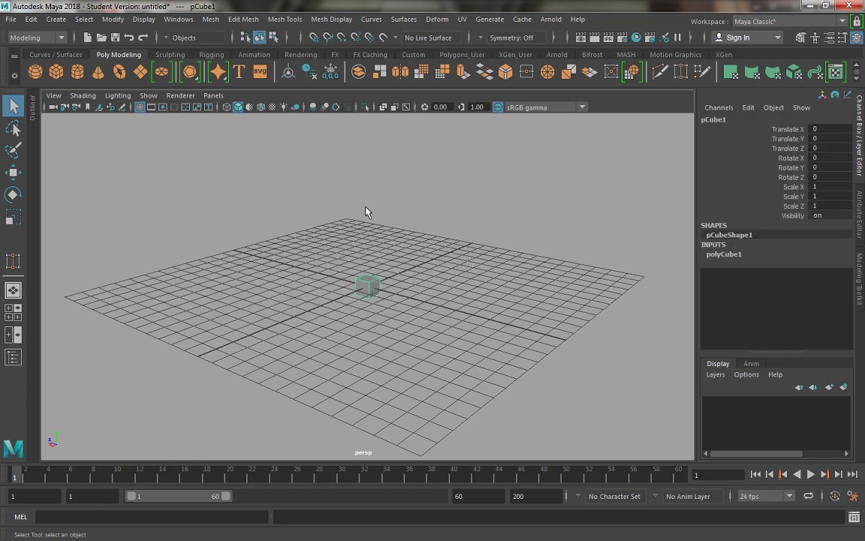
Cycle through the Move, Rotate and Scale tools on the selected cube to compare their manipulators
{"action": "key", "text": "w"}
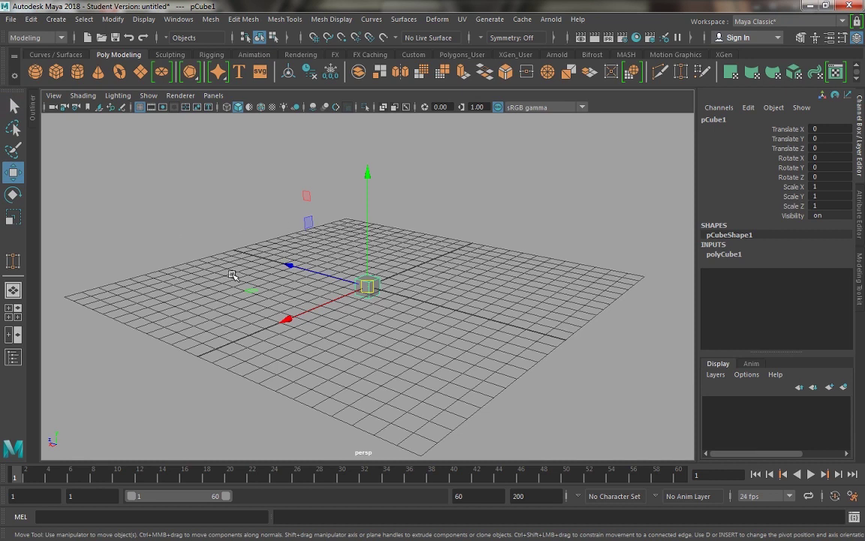
{"action": "key", "text": "e"}
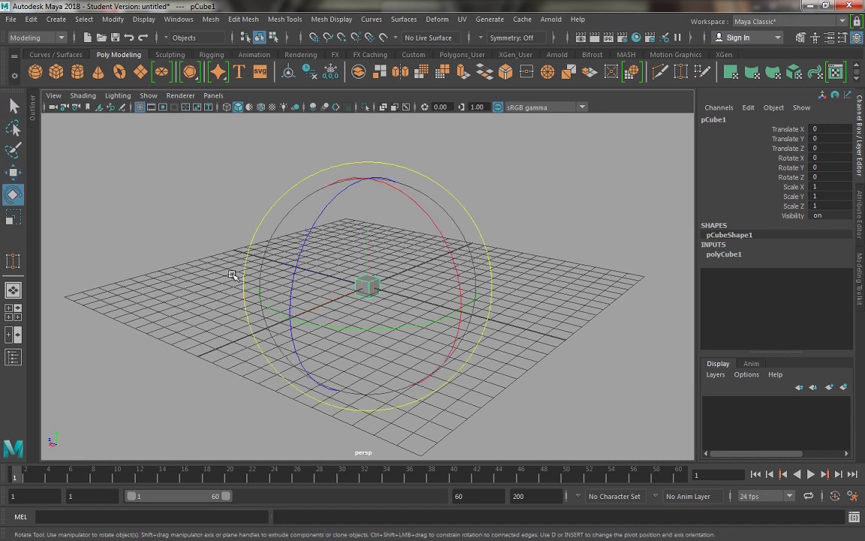
{"action": "key", "text": "r"}
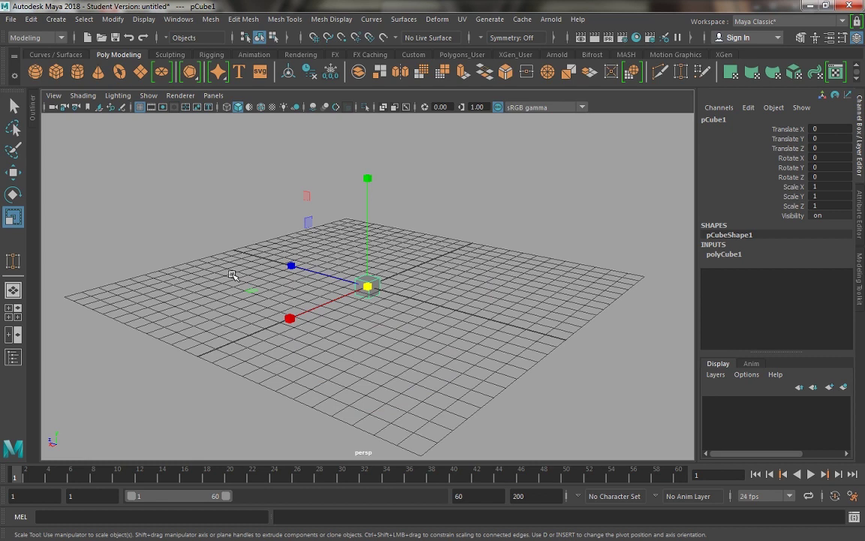
{"action": "key", "text": "w"}
{"action": "key", "text": "e"}
{"action": "key", "text": "r"}
{"action": "left_click", "coordinate": [14, 199]}
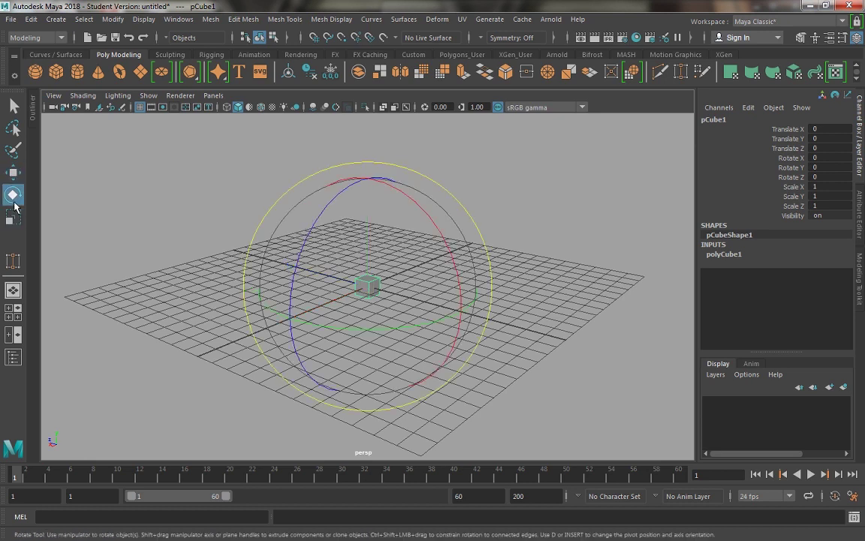
{"action": "left_click", "coordinate": [12, 217]}
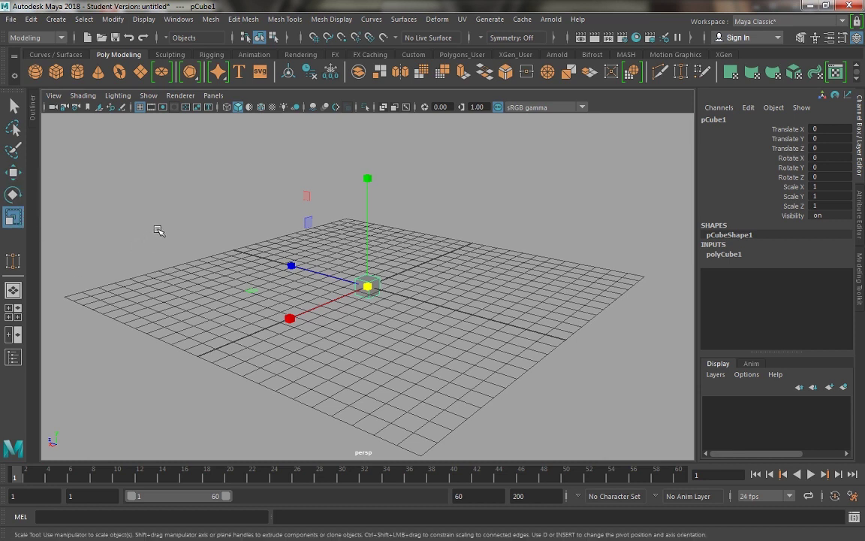
{"action": "key", "text": "e"}
{"action": "key", "text": "r"}
Deselect the cube, reselect it with a selection marquee and activate the Move tool
{"action": "left_click", "coordinate": [477, 234]}
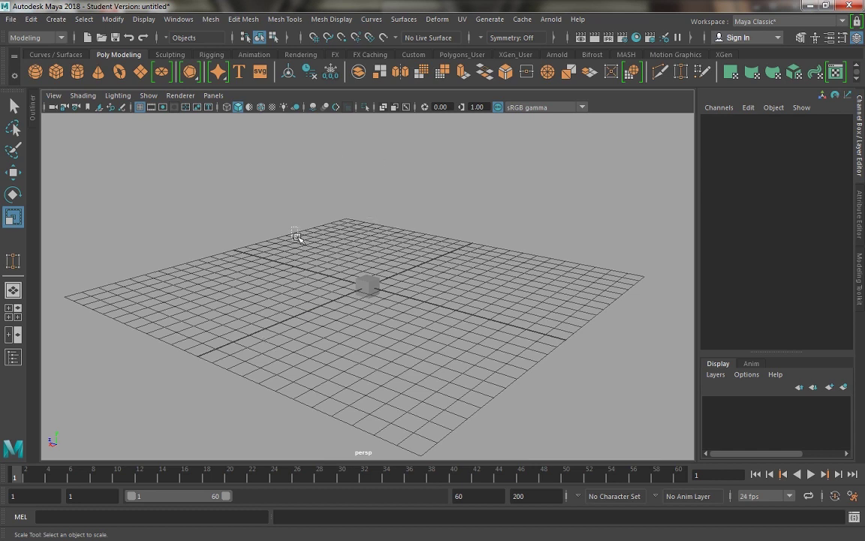
{"action": "left_click_drag", "start_coordinate": [296, 236], "coordinate": [443, 366]}
{"action": "key", "text": "w"}
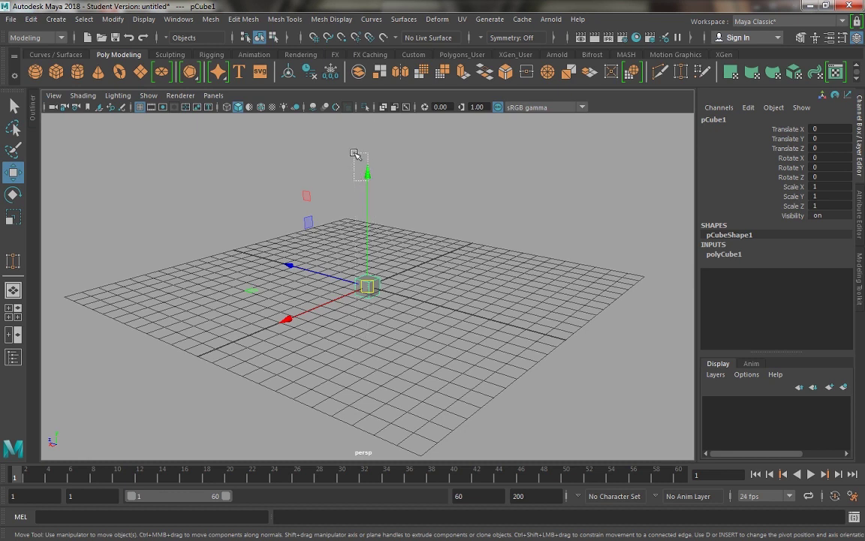
Reselect the cube and move it along its axes to about X 3.16, Y 4.66 and Z 3.43
{"action": "left_click", "coordinate": [322, 146]}
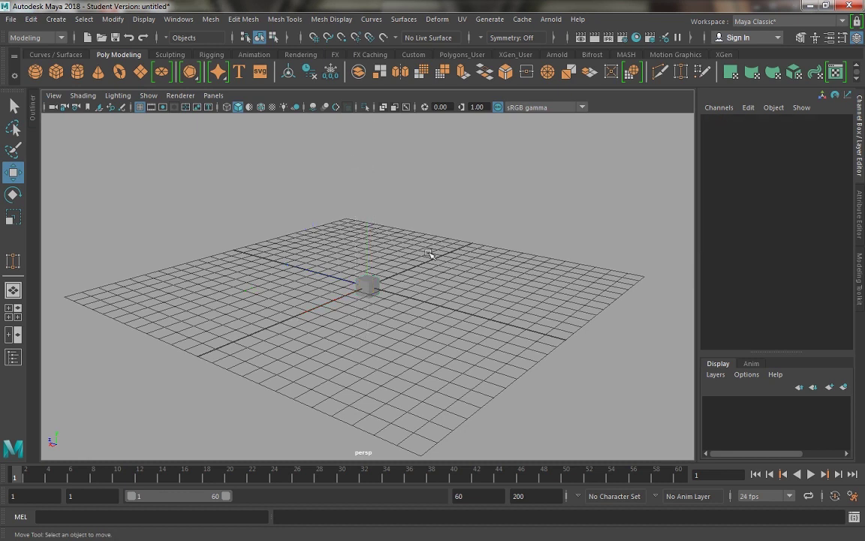
{"action": "left_click", "coordinate": [369, 286]}
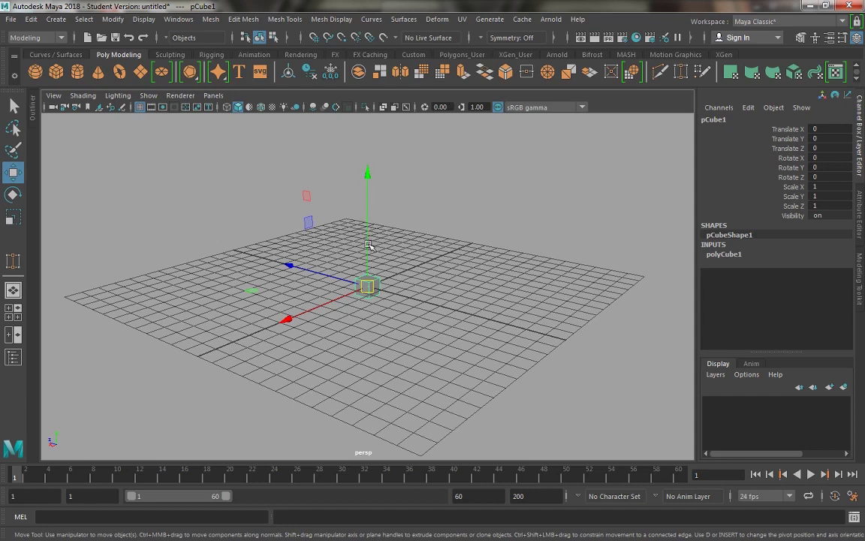
{"action": "left_click_drag", "start_coordinate": [369, 246], "coordinate": [344, 257]}
{"action": "middle_click_drag", "start_coordinate": [323, 234], "coordinate": [309, 166]}
{"action": "left_click_drag", "start_coordinate": [312, 224], "coordinate": [407, 257], "text": "alt"}
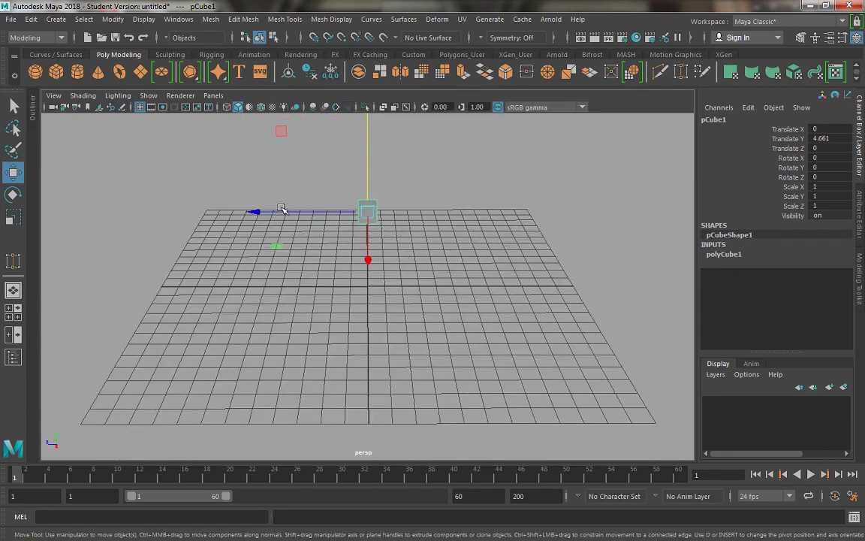
{"action": "left_click_drag", "start_coordinate": [268, 212], "coordinate": [209, 216]}
{"action": "left_click_drag", "start_coordinate": [251, 239], "coordinate": [308, 225], "text": "alt"}
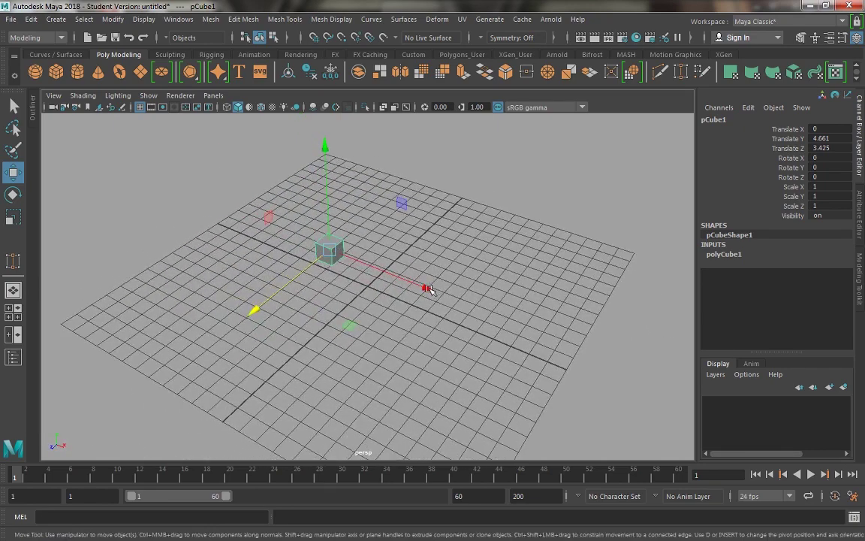
{"action": "left_click_drag", "start_coordinate": [428, 289], "coordinate": [477, 339]}
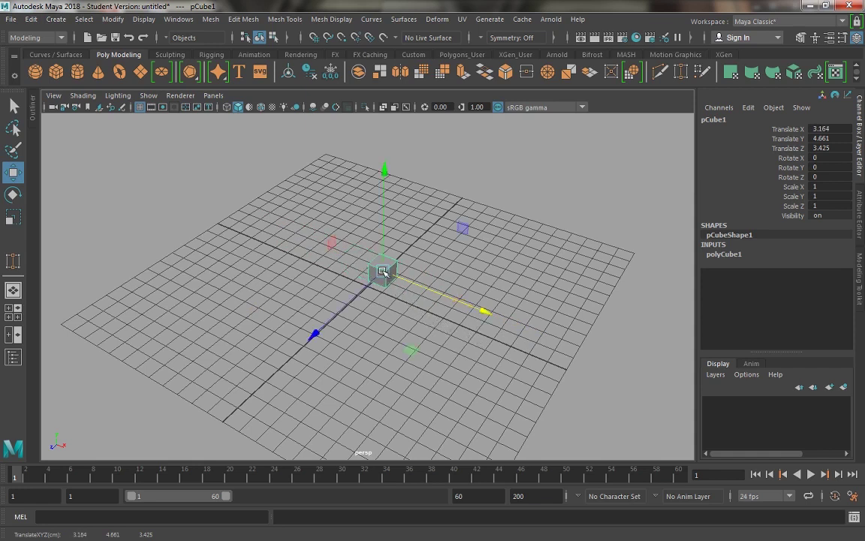
Try moving the cube about 3.7 units in the negative X direction, and undo the move
{"action": "middle_click_drag", "start_coordinate": [345, 244], "coordinate": [307, 225]}
{"action": "key", "text": "ctrl+z"}
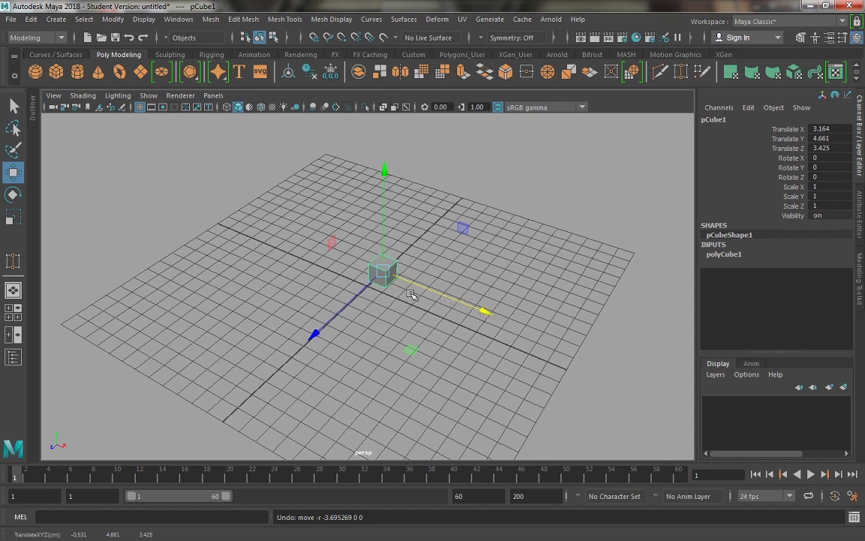
Highlight the cube's Translate Y and Translate Z channels to identify their axes, and reactivate the cube's full move manipulator
{"action": "left_click", "coordinate": [786, 139]}
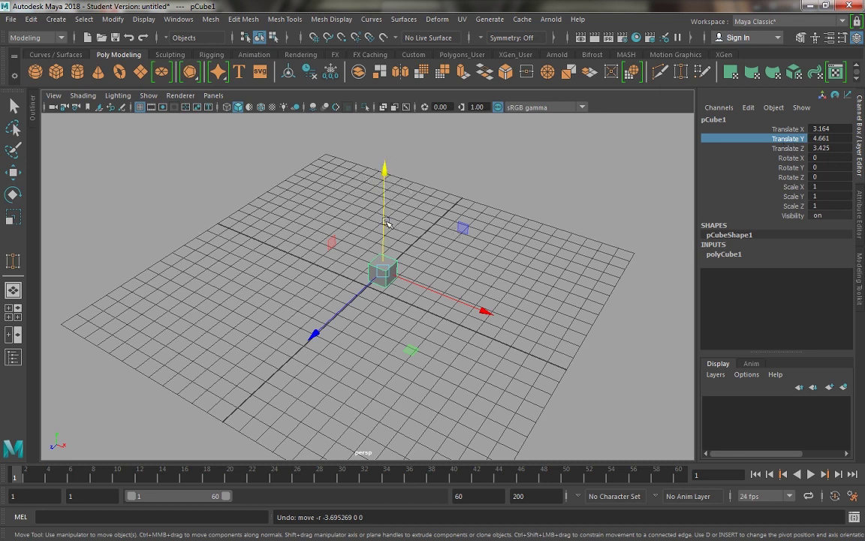
{"action": "left_click", "coordinate": [784, 149]}
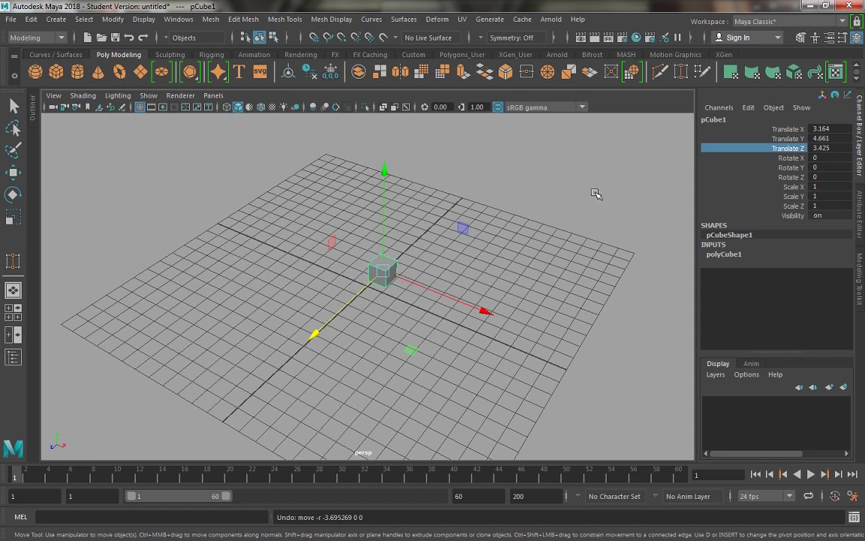
{"action": "left_click", "coordinate": [421, 285]}
{"action": "left_click", "coordinate": [394, 272]}
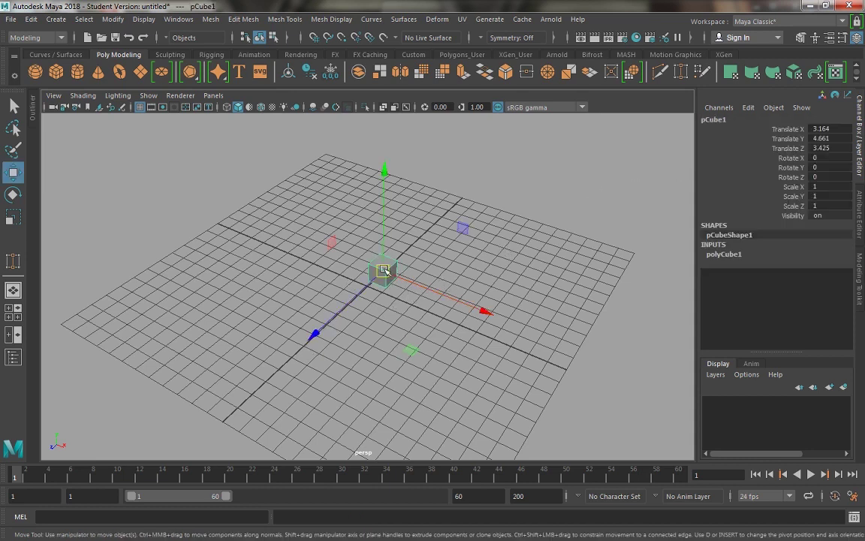
Try moving the cube freely in the view plane to about X 2.77, Y 5.92, Z 2.47, and undo the move
{"action": "left_click_drag", "start_coordinate": [381, 269], "coordinate": [388, 237]}
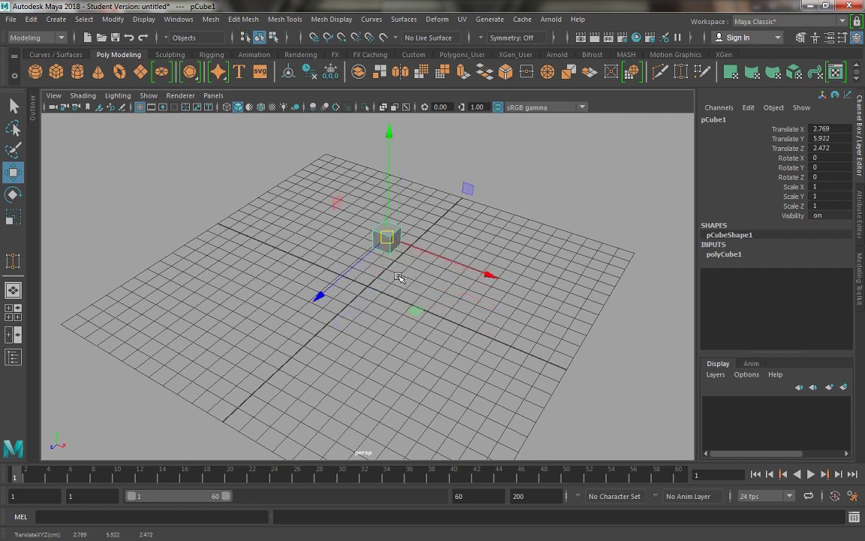
{"action": "left_click_drag", "start_coordinate": [398, 277], "coordinate": [372, 272], "text": "alt"}
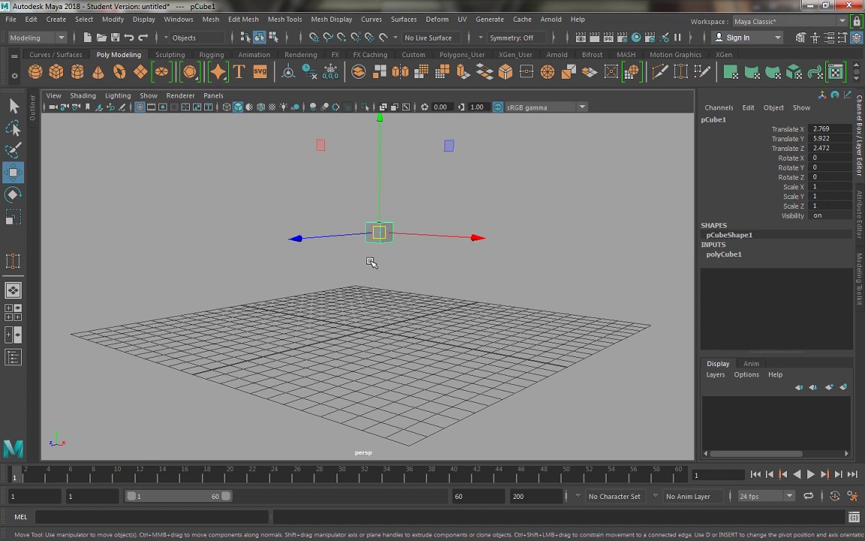
{"action": "left_click_drag", "start_coordinate": [379, 232], "coordinate": [371, 260]}
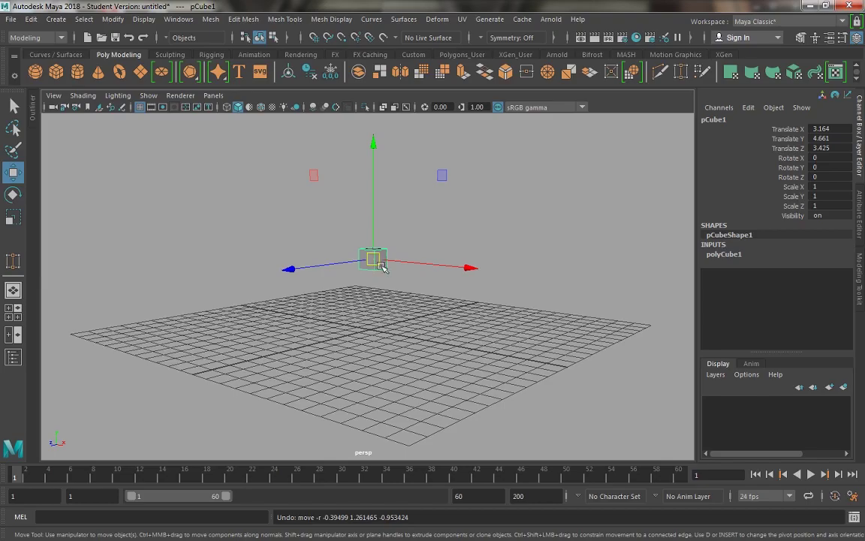
Frame the selected cube in the perspective view and examine it from several angles and distances
{"action": "left_click_drag", "start_coordinate": [381, 266], "coordinate": [401, 275], "text": "alt"}
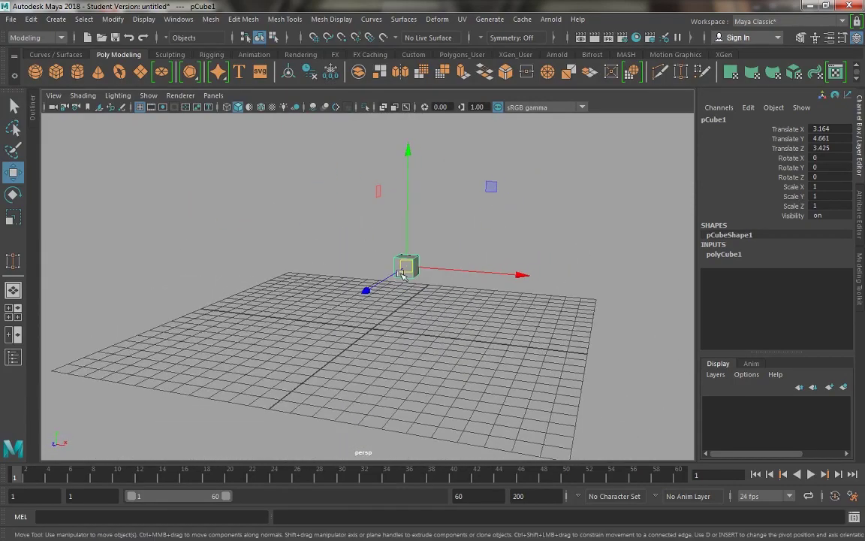
{"action": "left_click", "coordinate": [515, 241]}
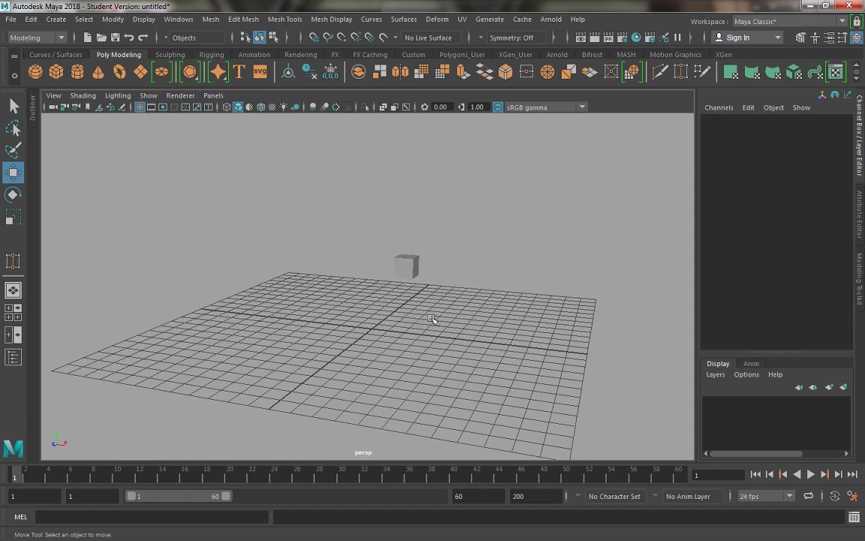
{"action": "left_click", "coordinate": [413, 268]}
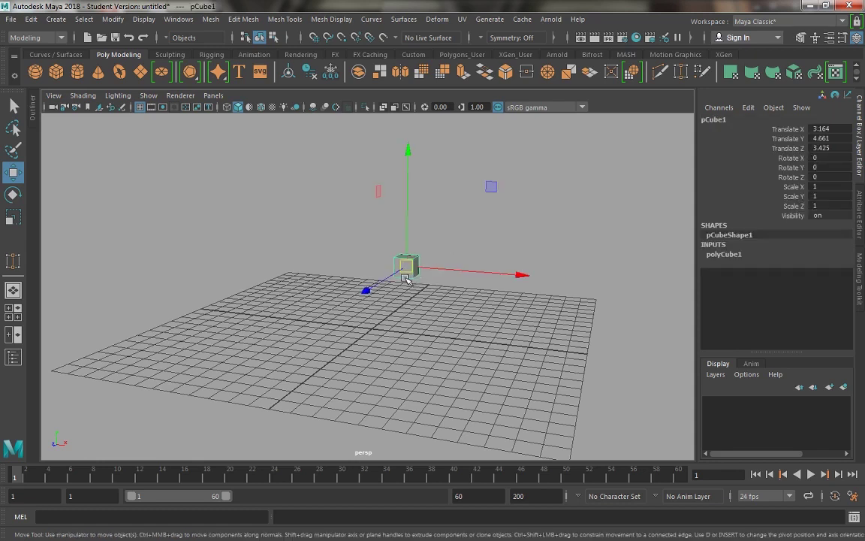
{"action": "key", "text": "f"}
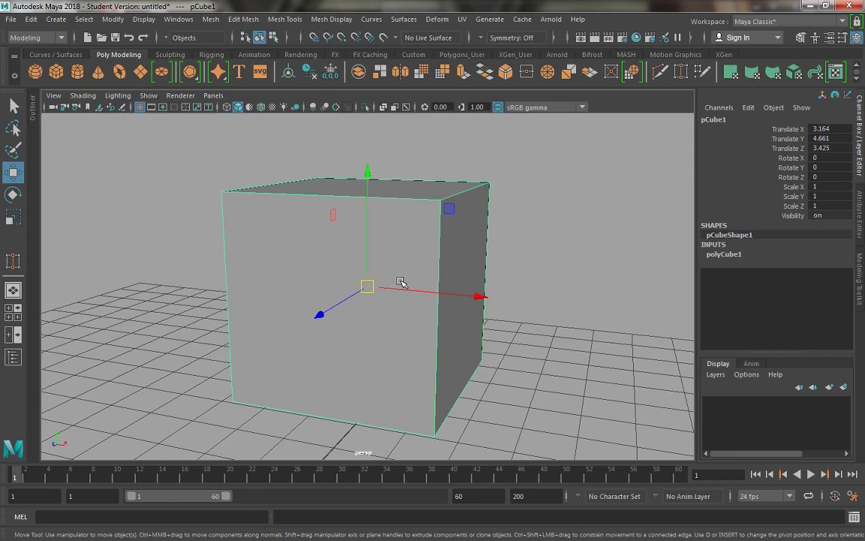
{"action": "left_click_drag", "start_coordinate": [400, 281], "coordinate": [191, 290], "text": "alt"}
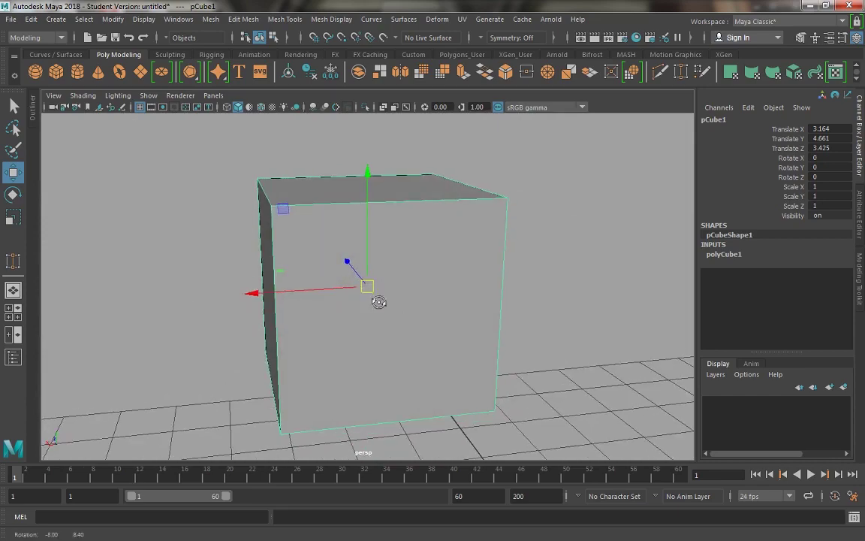
{"action": "left_click_drag", "start_coordinate": [376, 299], "coordinate": [440, 335], "text": "alt"}
{"action": "right_click_drag", "start_coordinate": [438, 333], "coordinate": [367, 263], "text": "alt"}
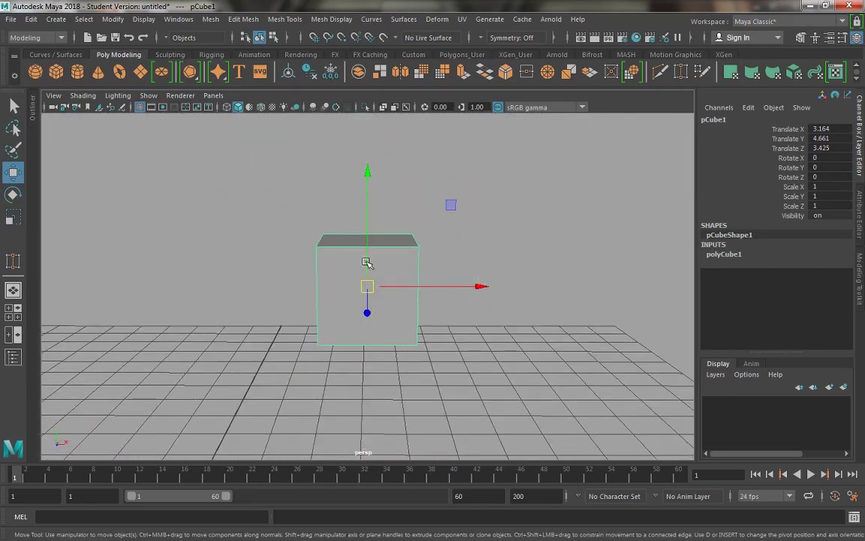
{"action": "left_click_drag", "start_coordinate": [381, 276], "coordinate": [328, 309], "text": "alt"}
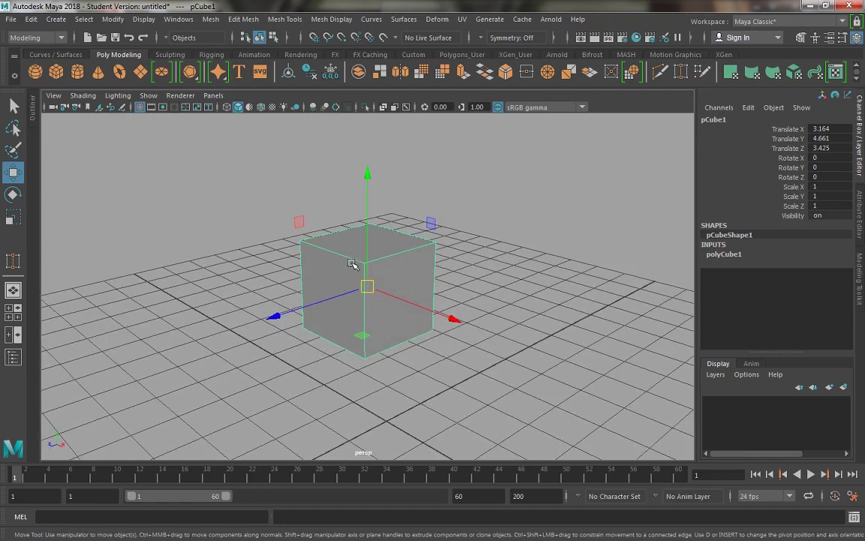
{"action": "left_click_drag", "start_coordinate": [353, 262], "coordinate": [352, 270], "text": "alt"}
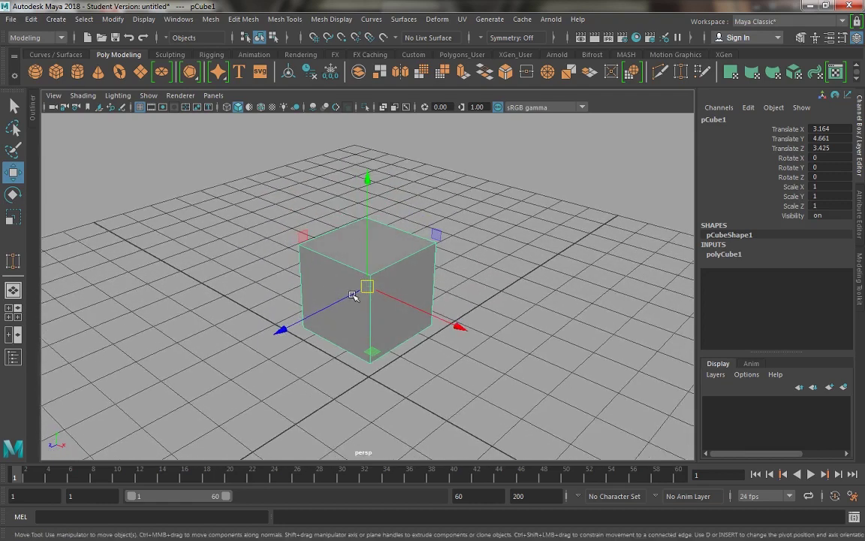
Try rotating the cube freely with the Rotate tool, and undo the rotations
{"action": "key", "text": "e"}
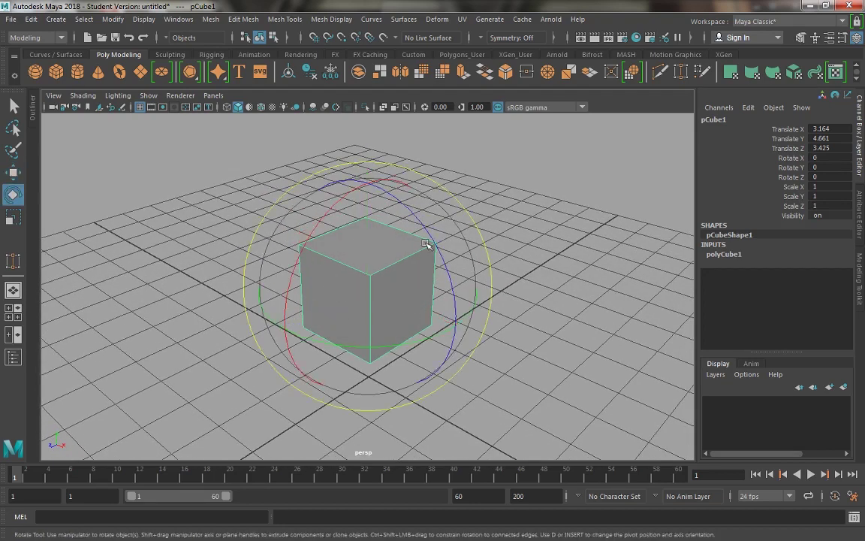
{"action": "left_click_drag", "start_coordinate": [398, 259], "coordinate": [340, 316]}
{"action": "key", "text": "ctrl+z"}
{"action": "key", "text": "ctrl+z"}
{"action": "key", "text": "ctrl+z"}
{"action": "key", "text": "ctrl+z"}
{"action": "key", "text": "ctrl+z"}
{"action": "key", "text": "ctrl+z"}
{"action": "left_click_drag", "start_coordinate": [418, 228], "coordinate": [432, 299]}
{"action": "key", "text": "ctrl+z"}
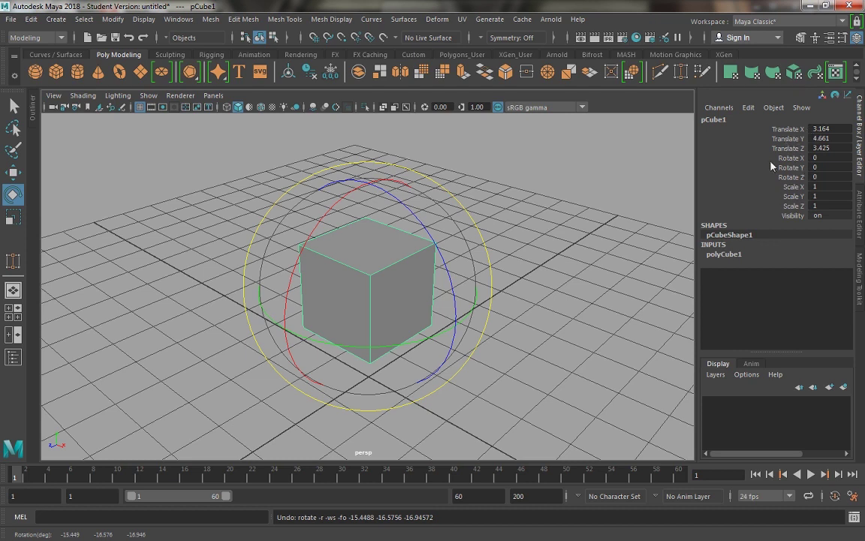
Try rotating the cube one axis at a time, to about 45.4 degrees in X and -58.9 degrees in Y
{"action": "left_click", "coordinate": [800, 160]}
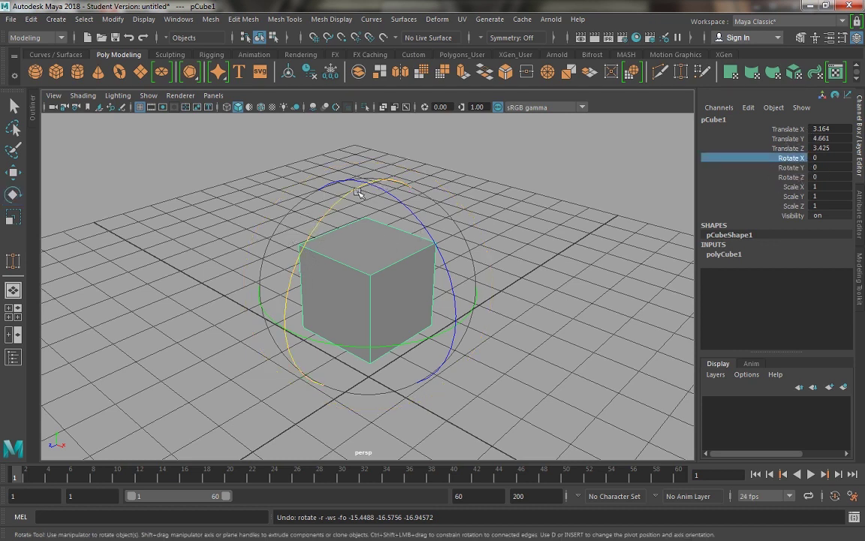
{"action": "left_click_drag", "start_coordinate": [350, 192], "coordinate": [318, 266]}
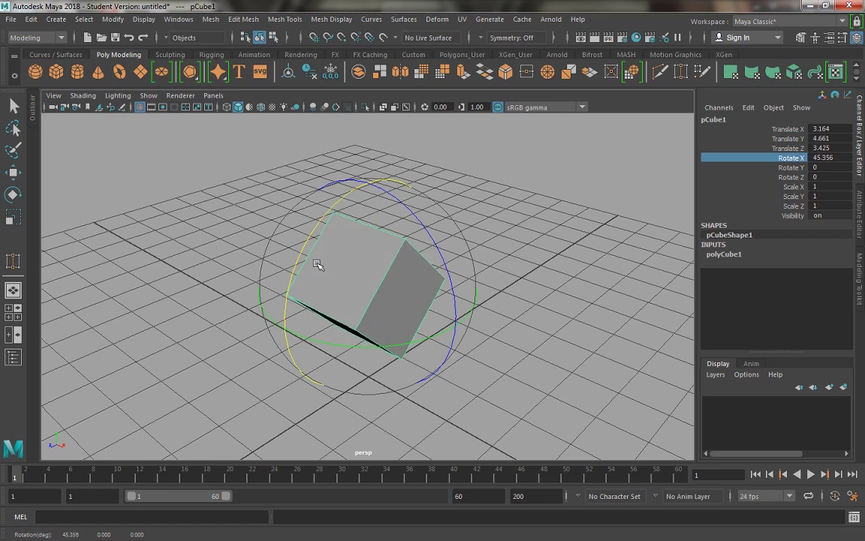
{"action": "left_click", "coordinate": [785, 168]}
{"action": "middle_click_drag", "start_coordinate": [363, 270], "coordinate": [292, 304]}
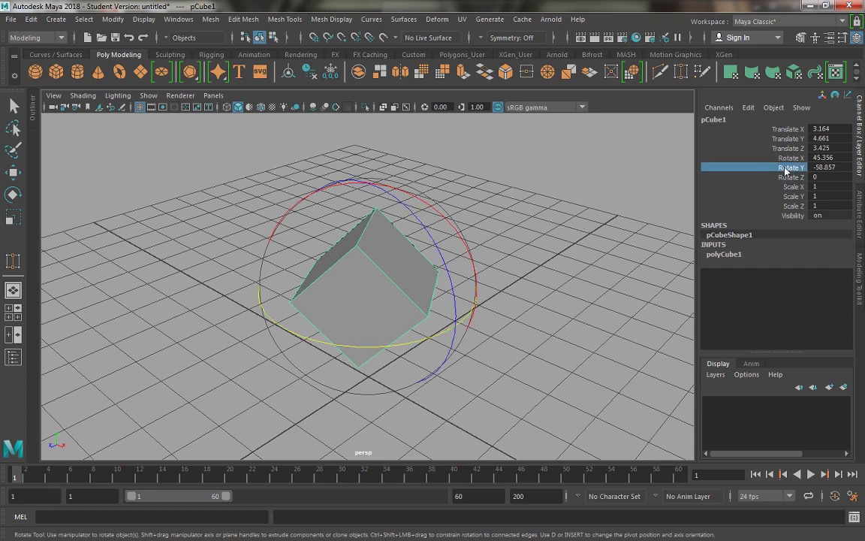
Reselect the cube and try rotating it around only the Y axis to about -26.5 degrees
{"action": "double_click", "coordinate": [820, 166]}
{"action": "left_click", "coordinate": [533, 236]}
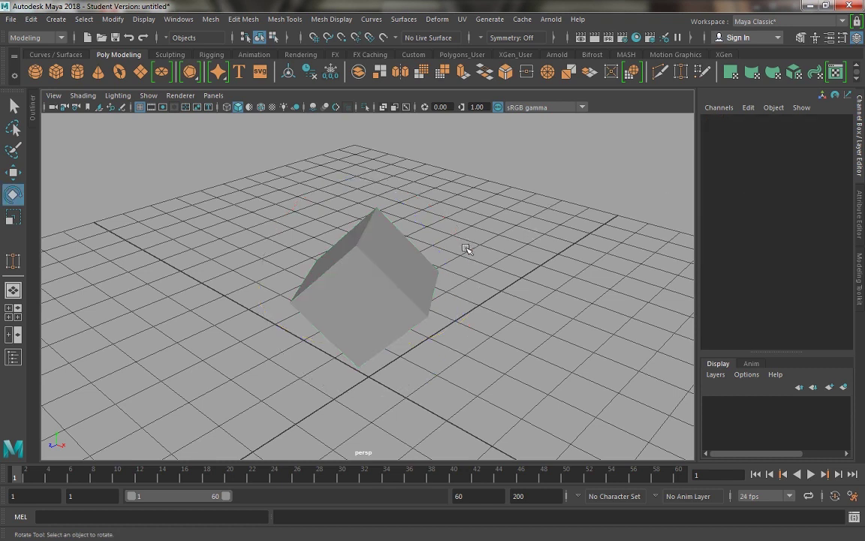
{"action": "left_click", "coordinate": [373, 240]}
{"action": "left_click", "coordinate": [790, 168]}
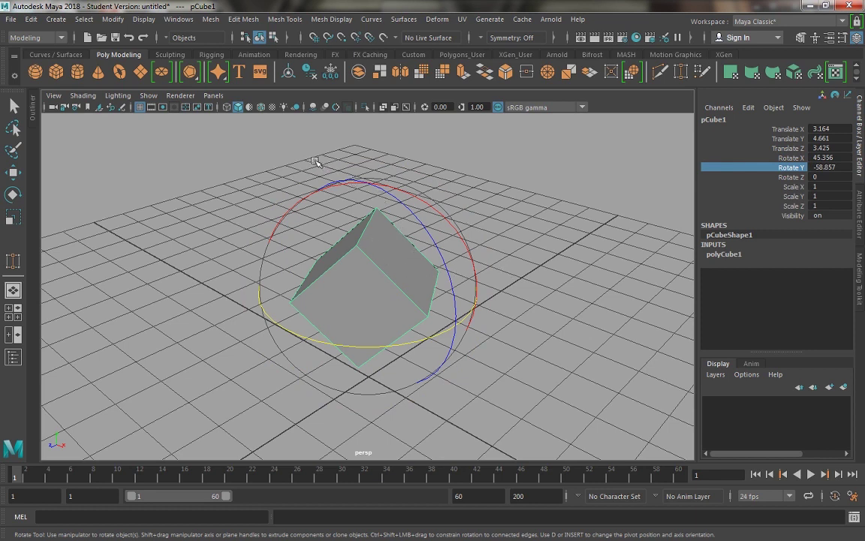
{"action": "middle_click_drag", "start_coordinate": [318, 163], "coordinate": [253, 187]}
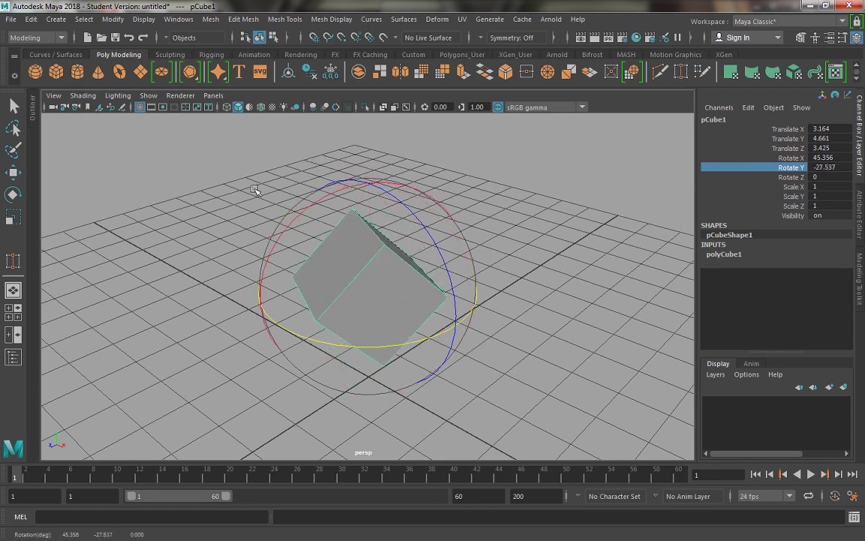
Set the cube's Rotate Y and Rotate X to exactly 45 degrees, and reactivate its full rotate manipulator
{"action": "double_click", "coordinate": [844, 169]}
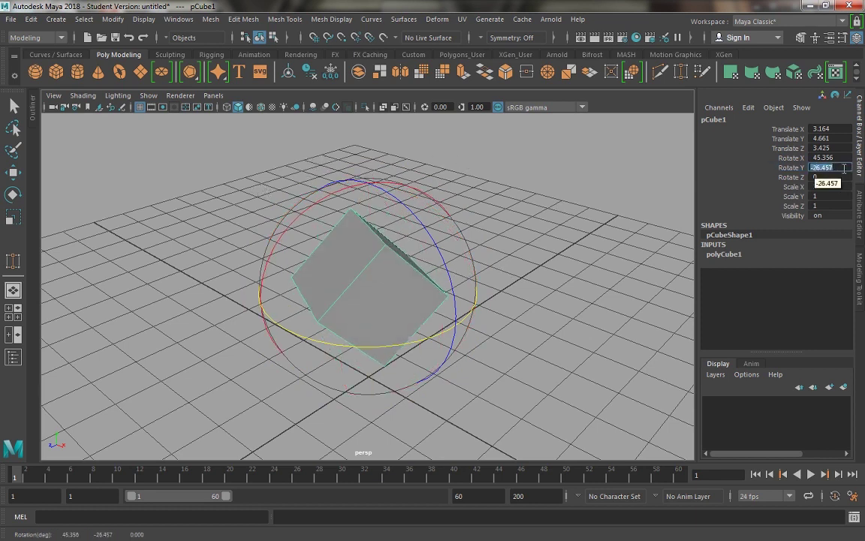
{"action": "type", "text": "45"}
{"action": "key", "text": "Return"}
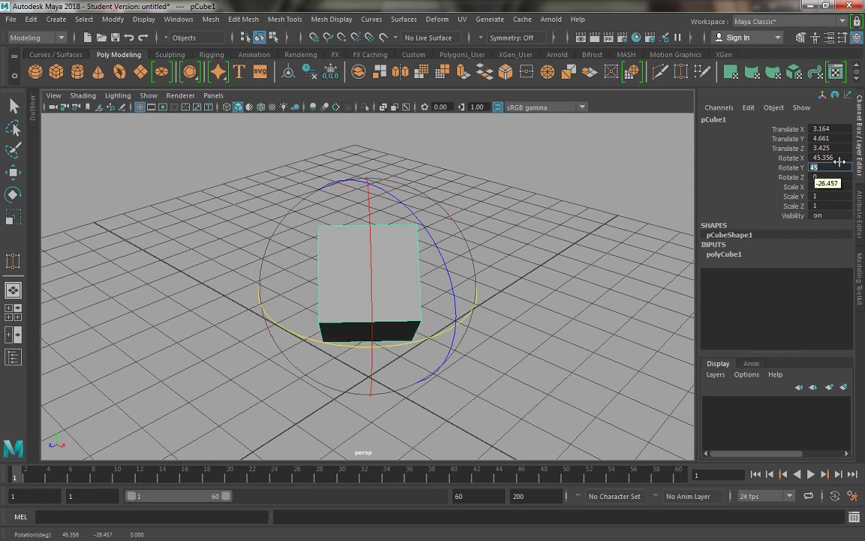
{"action": "left_click", "coordinate": [832, 158]}
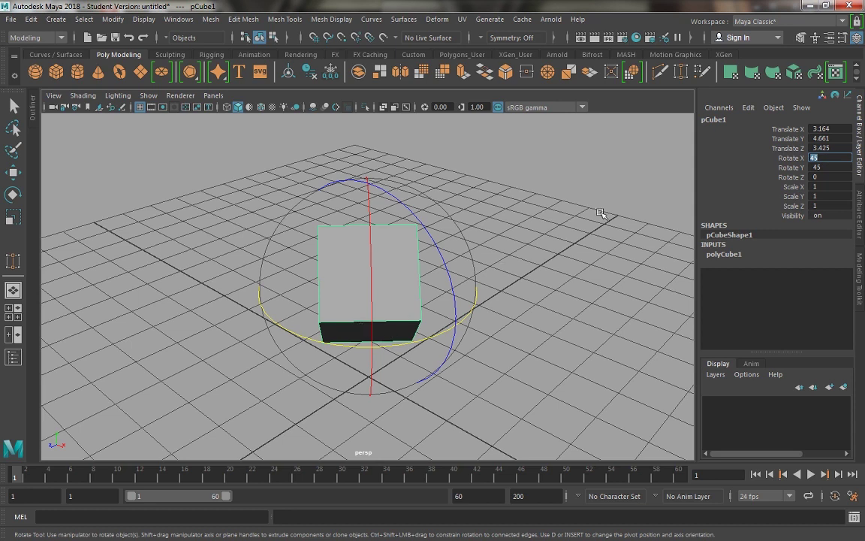
{"action": "left_click", "coordinate": [571, 223]}
{"action": "left_click", "coordinate": [367, 268]}
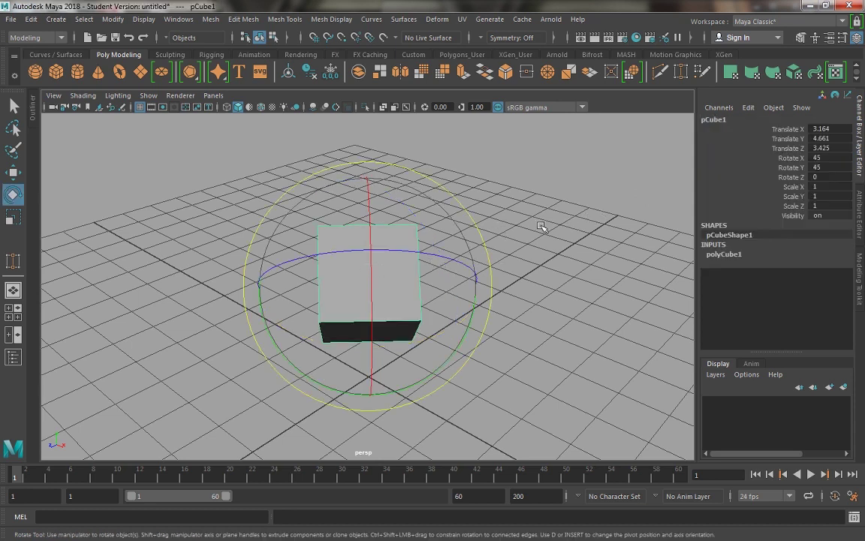
Rotate the cube around Z, set its Rotate Z to exactly 45 degrees, and reselect the cube
{"action": "left_click", "coordinate": [783, 178]}
{"action": "left_click_drag", "start_coordinate": [446, 249], "coordinate": [410, 367]}
{"action": "double_click", "coordinate": [829, 178]}
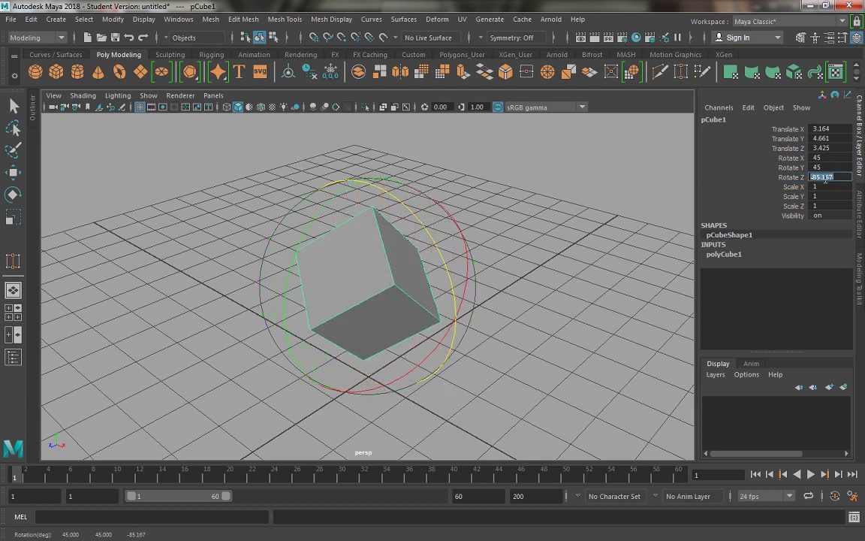
{"action": "type", "text": "0"}
{"action": "key", "text": "Return"}
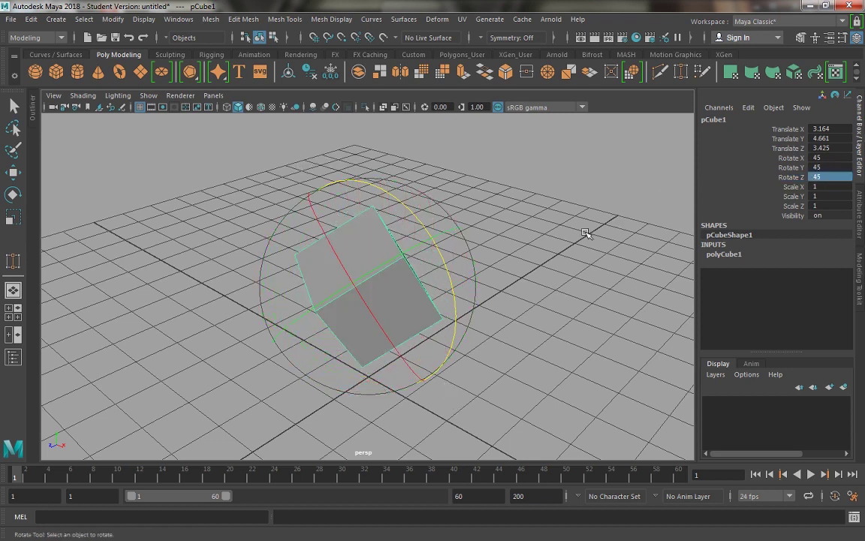
{"action": "left_click", "coordinate": [590, 236]}
{"action": "left_click", "coordinate": [354, 277]}
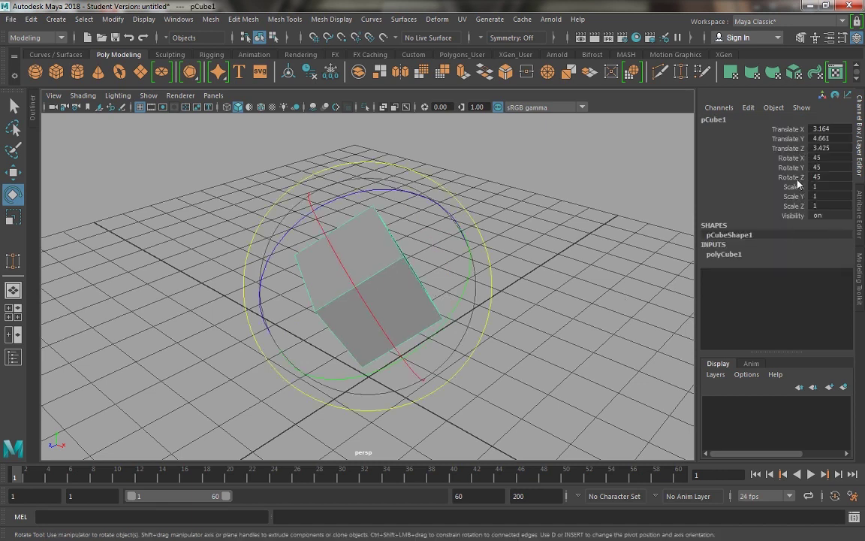
Try rotating the cube about 35.6 degrees further around the Z axis, and undo the rotation
{"action": "left_click", "coordinate": [792, 177]}
{"action": "middle_click_drag", "start_coordinate": [451, 244], "coordinate": [510, 234]}
{"action": "key", "text": "ctrl+z"}
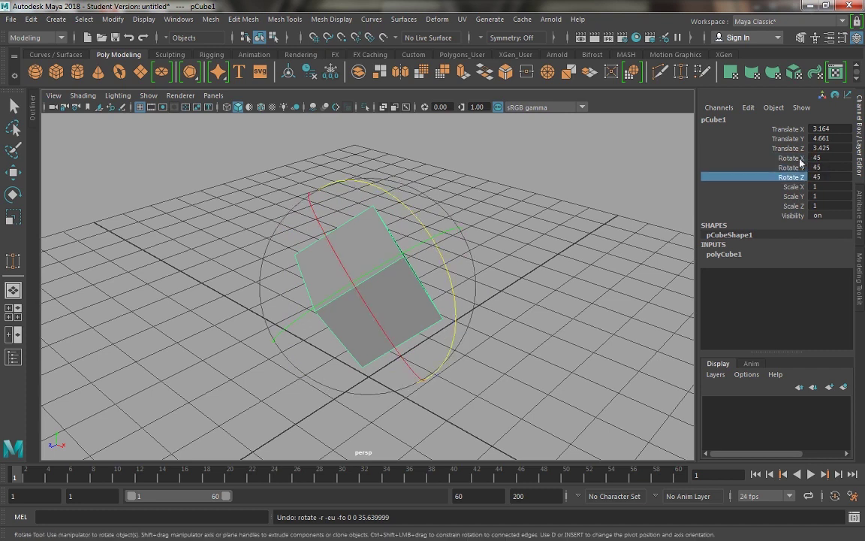
Try changing the cube's Rotate X, Y and Z channels together, undo the change, and restore the Rotate tool on the cube
{"action": "left_click_drag", "start_coordinate": [792, 158], "coordinate": [792, 178]}
{"action": "middle_click_drag", "start_coordinate": [465, 221], "coordinate": [309, 241]}
{"action": "key", "text": "ctrl+z"}
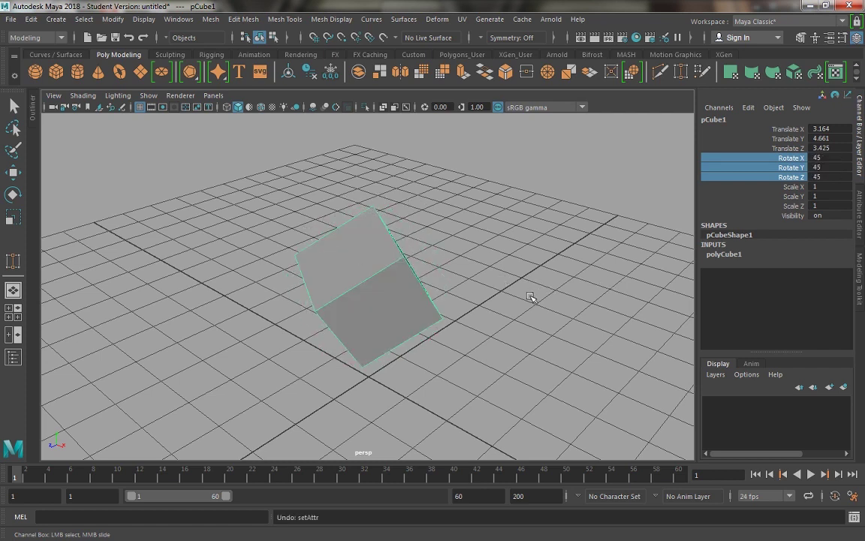
{"action": "left_click", "coordinate": [459, 253]}
{"action": "key", "text": "e"}
{"action": "left_click", "coordinate": [395, 255]}
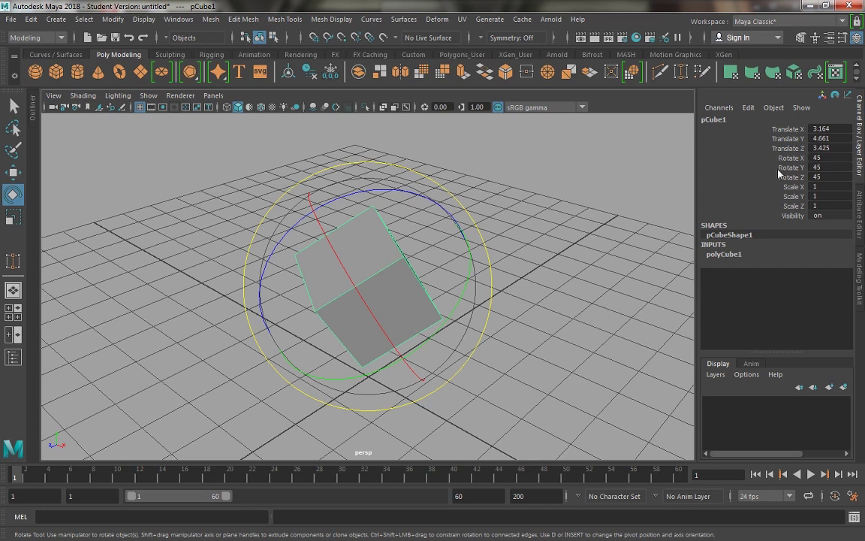
Activate the Scale tool on the cube, and undo the keyframe set on its channels by mistake
{"action": "left_click", "coordinate": [12, 219]}
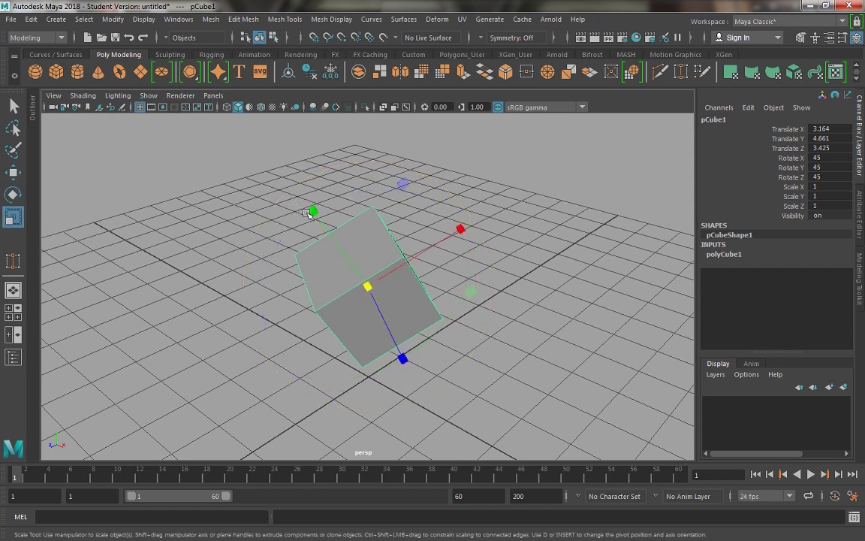
{"action": "left_click", "coordinate": [135, 196]}
{"action": "left_click", "coordinate": [387, 295]}
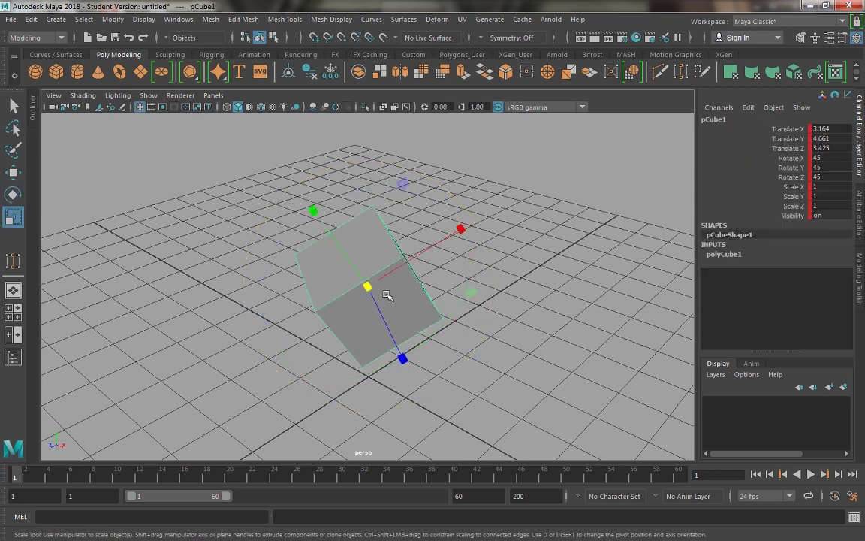
{"action": "left_click", "coordinate": [381, 292]}
{"action": "key", "text": "ctrl+z"}
{"action": "key", "text": "ctrl+z"}
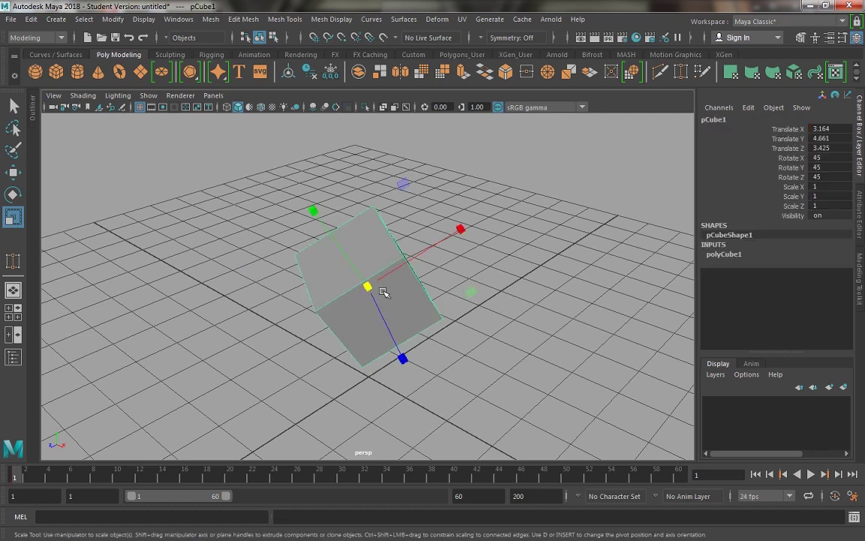
Cycle through the Move and Rotate tools on the cube, and return to the Scale tool
{"action": "key", "text": "w"}
{"action": "key", "text": "w"}
{"action": "key", "text": "e"}
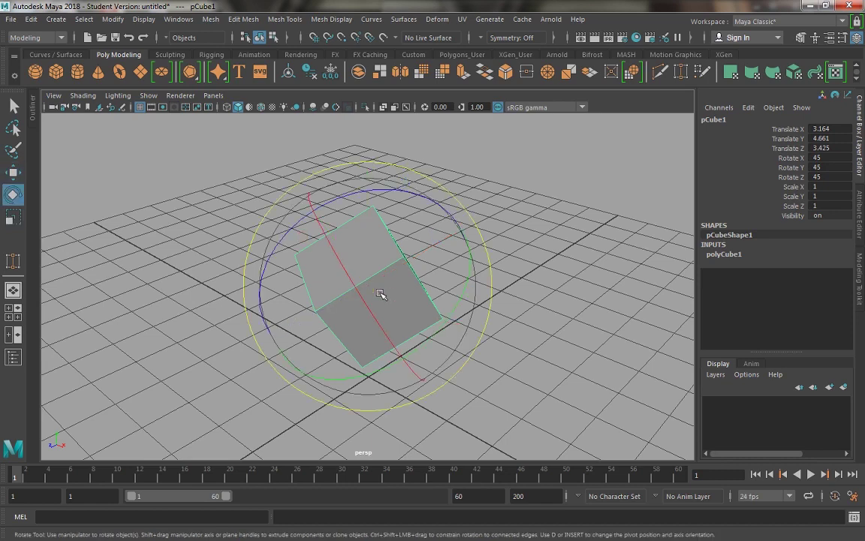
{"action": "key", "text": "r"}
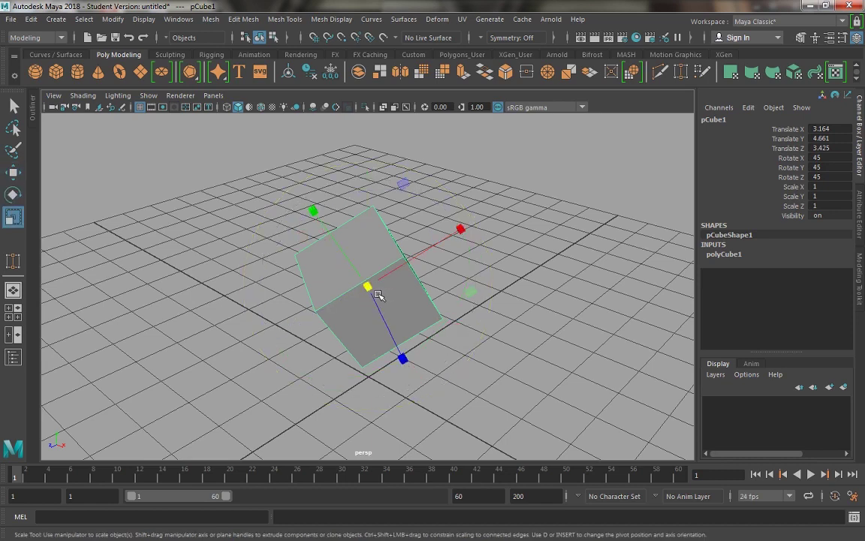
Try scaling the cube along its X axis to about 0.42, and undo the scaling
{"action": "left_click_drag", "start_coordinate": [381, 292], "coordinate": [367, 269], "text": "alt"}
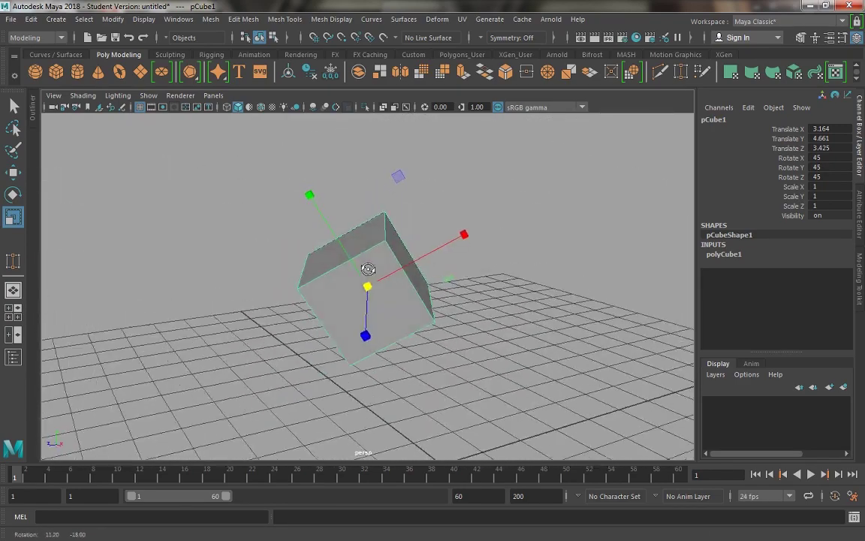
{"action": "left_click_drag", "start_coordinate": [464, 236], "coordinate": [352, 288]}
{"action": "key", "text": "ctrl+z"}
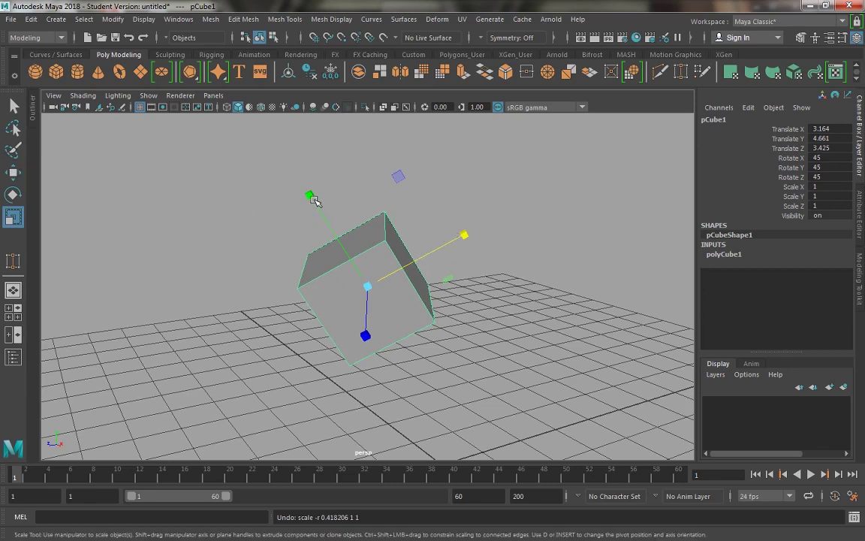
Try scaling the cube on each axis, to about 1.47 in Y, 1.6 in Z and 1.76 in X
{"action": "left_click_drag", "start_coordinate": [310, 197], "coordinate": [141, 162]}
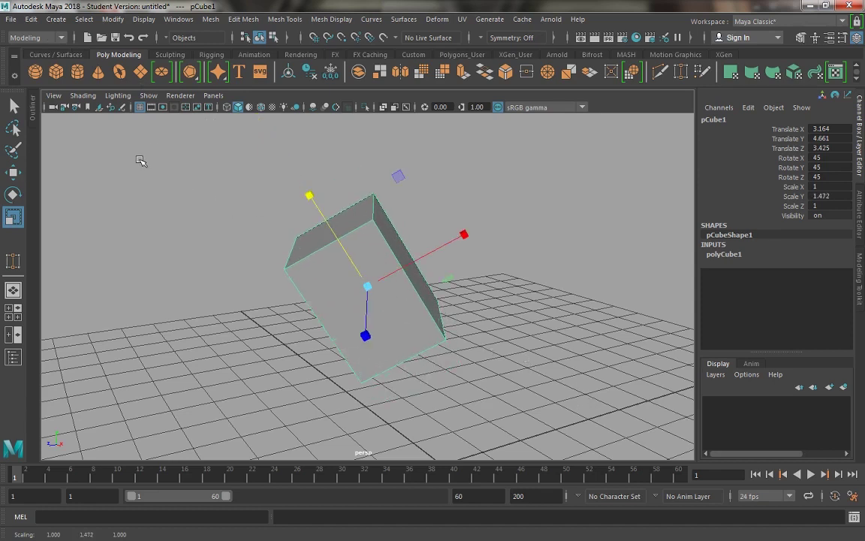
{"action": "left_click_drag", "start_coordinate": [366, 340], "coordinate": [314, 477]}
{"action": "left_click_drag", "start_coordinate": [465, 229], "coordinate": [469, 201]}
Try enlarging the cube's X scale to about 2.19, and undo that change
{"action": "left_click_drag", "start_coordinate": [362, 257], "coordinate": [259, 293], "text": "alt"}
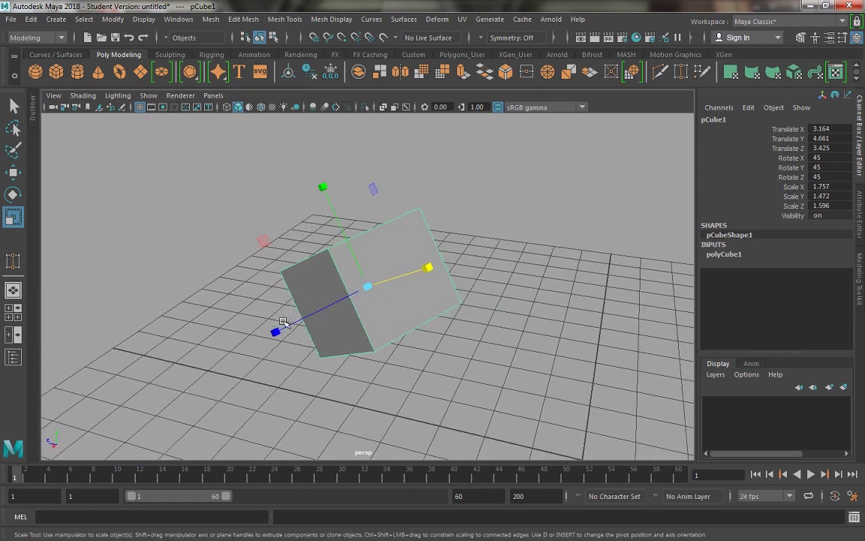
{"action": "middle_click_drag", "start_coordinate": [259, 293], "coordinate": [335, 328]}
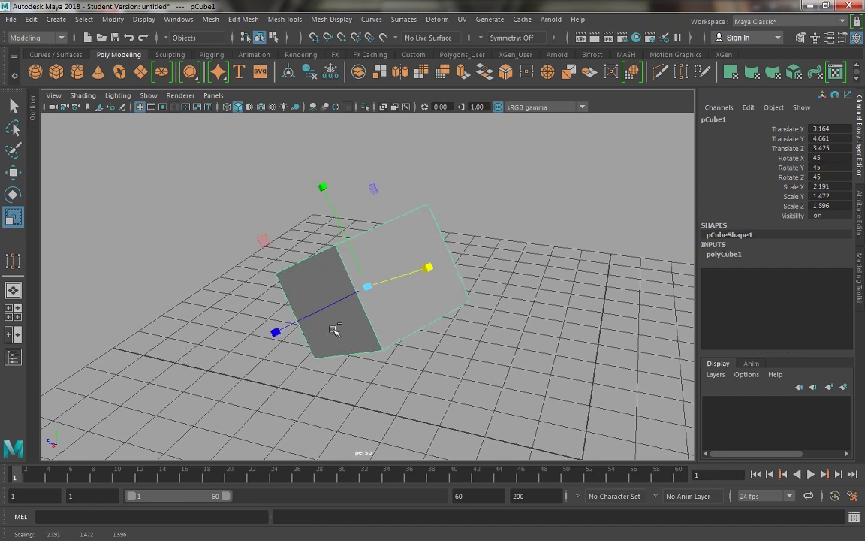
{"action": "key", "text": "ctrl+z"}
Scale the cube into a long thin block, about 3.09 in Z, 0.67 in X and 0.38 in Y
{"action": "left_click_drag", "start_coordinate": [294, 334], "coordinate": [57, 314], "text": "alt"}
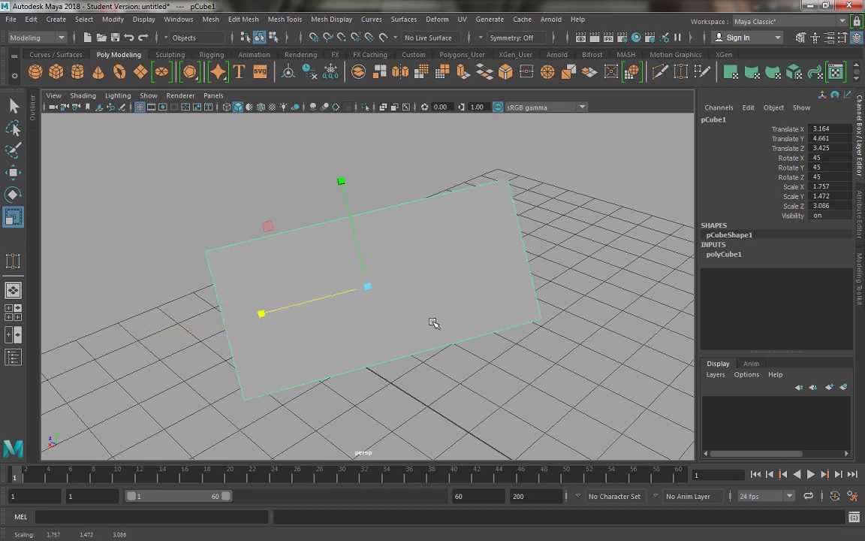
{"action": "left_click_drag", "start_coordinate": [432, 322], "coordinate": [309, 290], "text": "alt"}
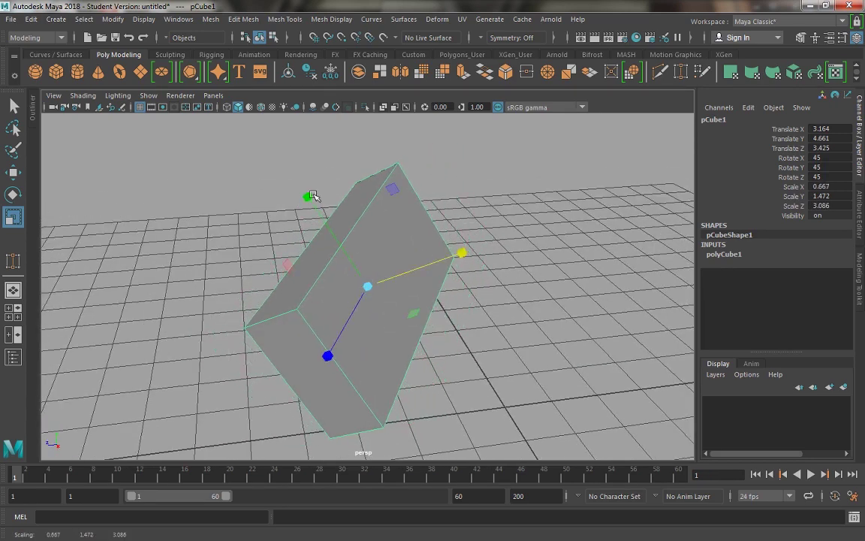
{"action": "left_click_drag", "start_coordinate": [307, 197], "coordinate": [438, 329]}
Examine the scaled block in the perspective view from several angles and distances
{"action": "right_click_drag", "start_coordinate": [401, 315], "coordinate": [409, 259], "text": "alt"}
{"action": "left_click_drag", "start_coordinate": [409, 258], "coordinate": [548, 257], "text": "alt"}
{"action": "left_click_drag", "start_coordinate": [398, 293], "coordinate": [286, 303], "text": "alt"}
{"action": "right_click_drag", "start_coordinate": [444, 347], "coordinate": [400, 292], "text": "alt"}
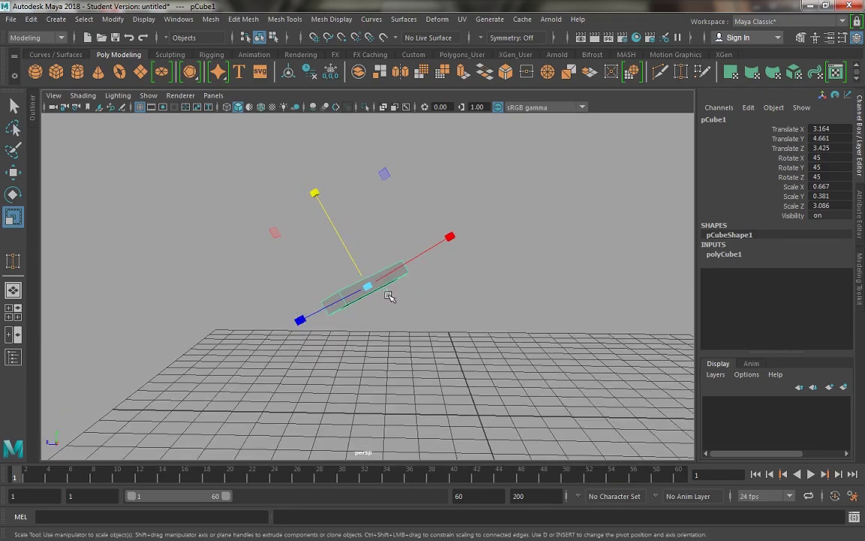
{"action": "mouse_move", "coordinate": [392, 296]}
{"action": "left_mouse_down", "text": "alt"}
{"action": "mouse_move", "coordinate": [401, 325]}
{"action": "mouse_move", "coordinate": [396, 280]}
{"action": "left_mouse_up", "text": "alt"}
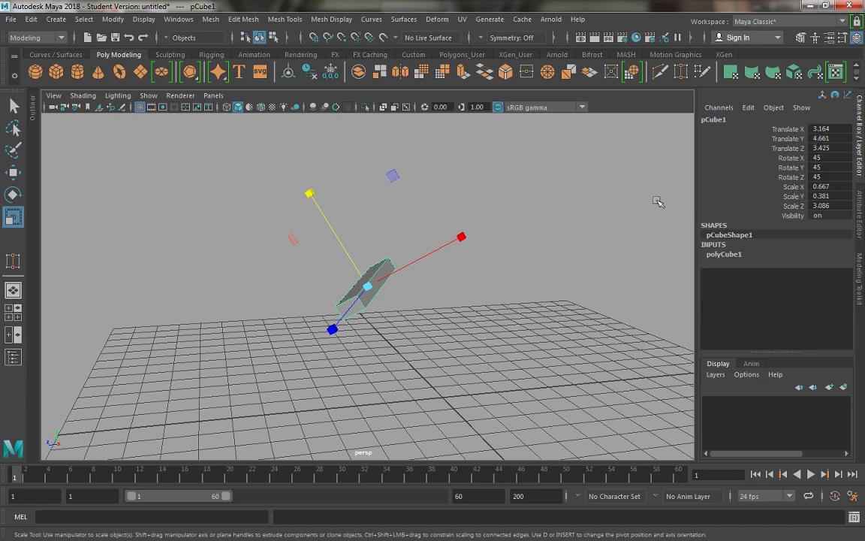
{"action": "left_click_drag", "start_coordinate": [405, 247], "coordinate": [425, 239], "text": "alt"}
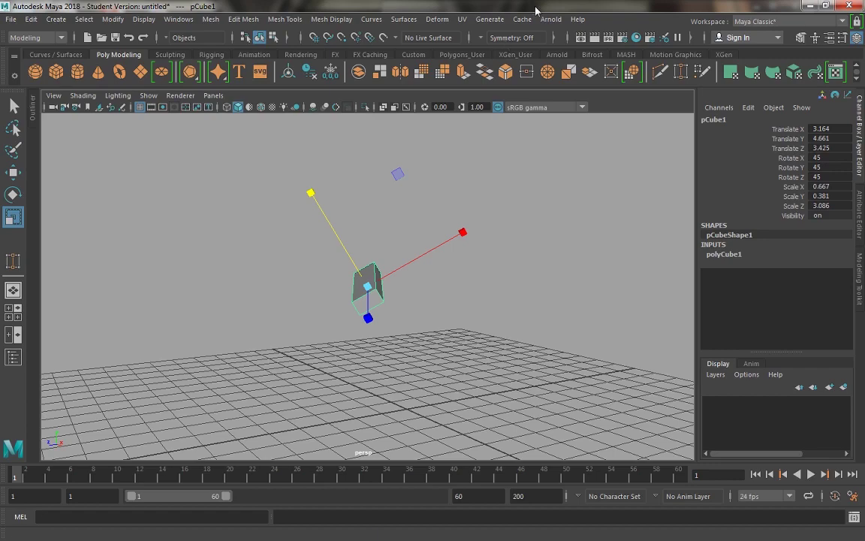
Create a polygon cylinder at the centre of the grid
{"action": "left_click_drag", "start_coordinate": [475, 243], "coordinate": [422, 214], "text": "alt"}
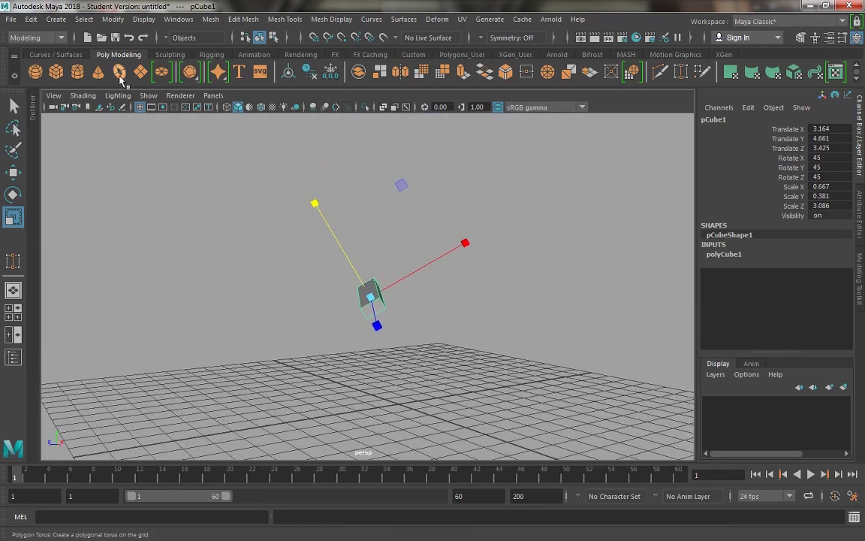
{"action": "left_click", "coordinate": [78, 73]}
{"action": "left_click_drag", "start_coordinate": [391, 264], "coordinate": [404, 274], "text": "alt"}
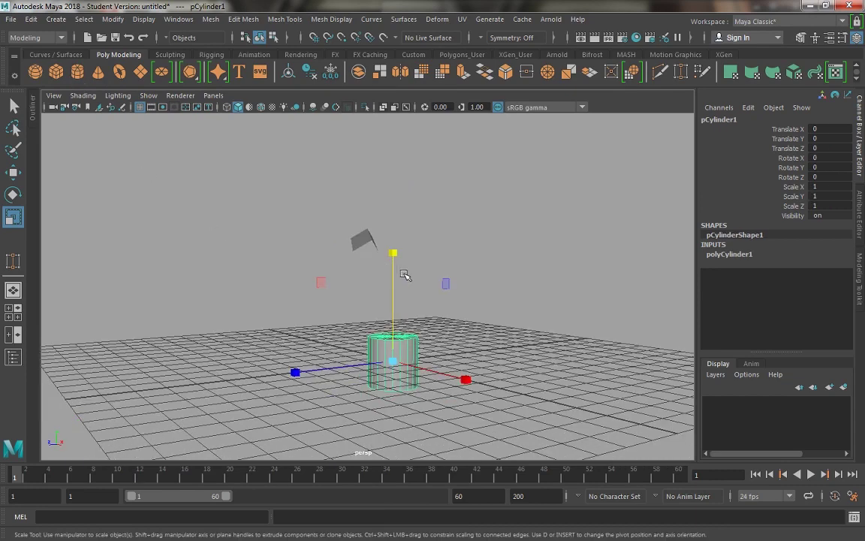
Deselect all objects and cycle the perspective view's background colour until it is the blue gradient
{"action": "middle_click_drag", "start_coordinate": [404, 275], "coordinate": [377, 246], "text": "alt"}
{"action": "left_click", "coordinate": [442, 190]}
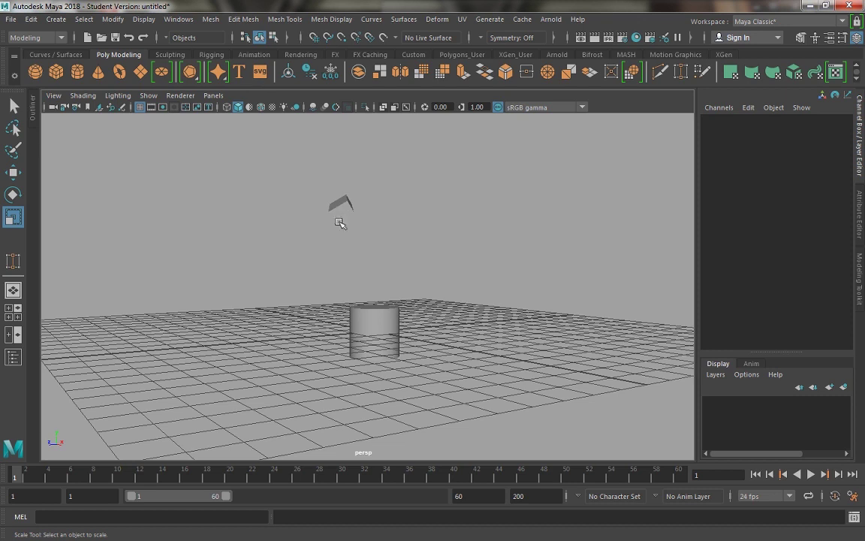
{"action": "left_click", "coordinate": [339, 210]}
{"action": "left_click", "coordinate": [409, 240]}
{"action": "key", "text": "alt+b"}
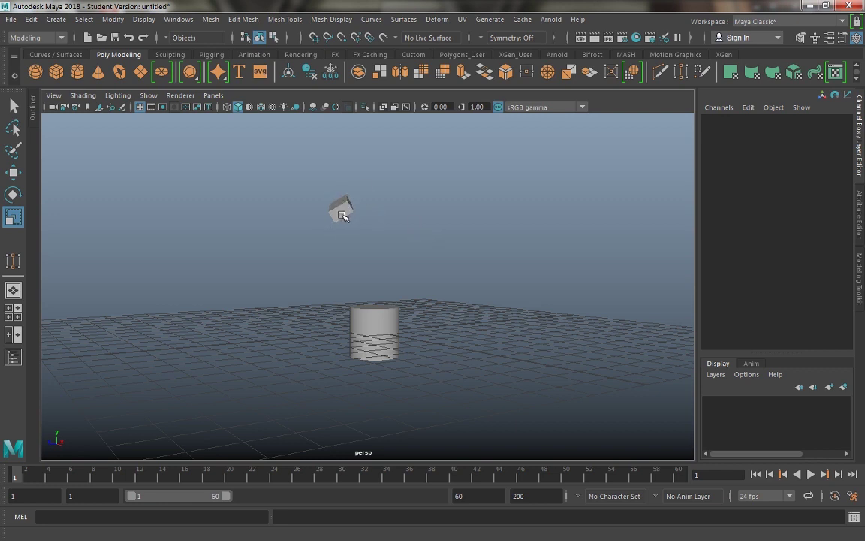
{"action": "key", "text": "alt+b"}
{"action": "key", "text": "alt+b"}
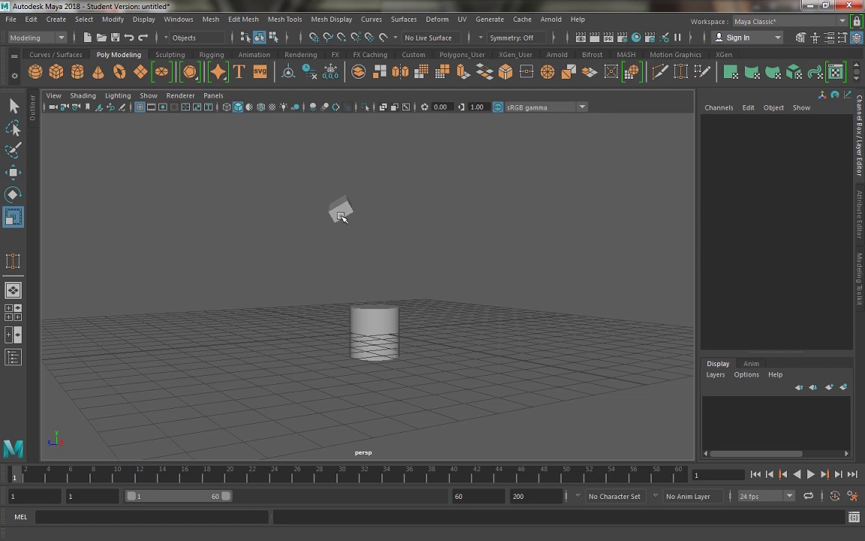
{"action": "key", "text": "alt+b"}
{"action": "key", "text": "alt+b"}
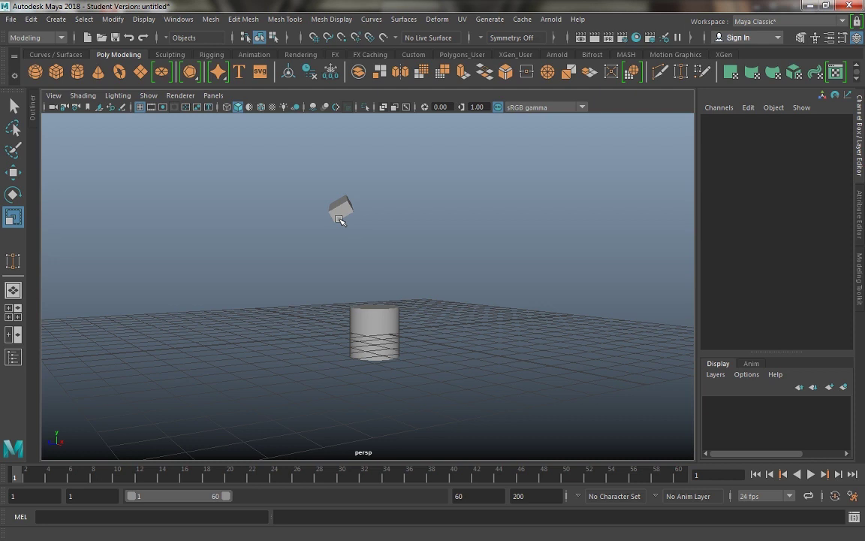
Move the cylinder to about 2.11 in Y and 3.41 in Z with the Move tool
{"action": "left_click", "coordinate": [375, 322]}
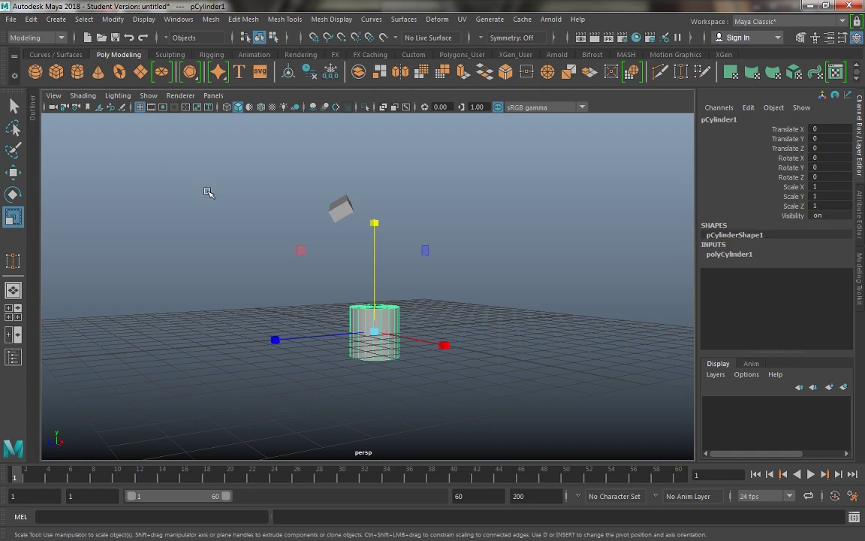
{"action": "key", "text": "w"}
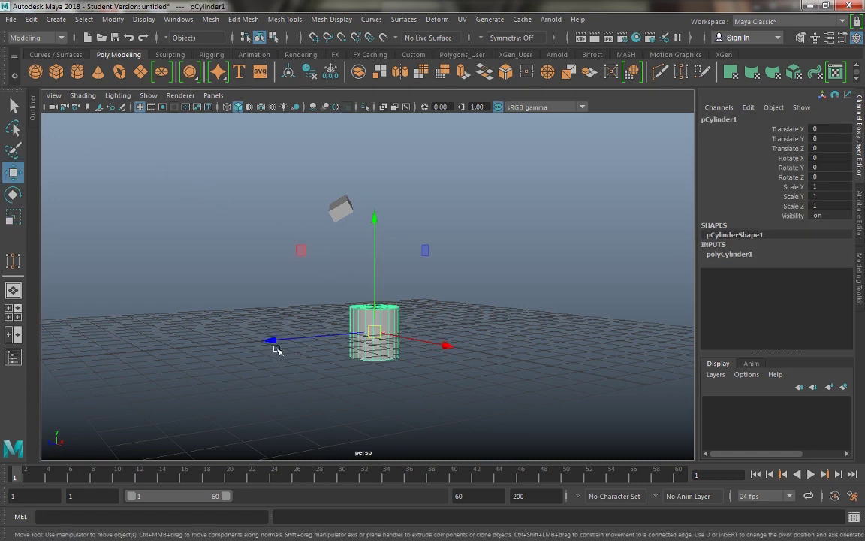
{"action": "left_click_drag", "start_coordinate": [275, 346], "coordinate": [188, 348]}
{"action": "left_click_drag", "start_coordinate": [297, 216], "coordinate": [298, 135]}
Scale the cylinder into a tall thin column, about 0.44 in X, 1.90 in Y and 0.67 in Z
{"action": "key", "text": "r"}
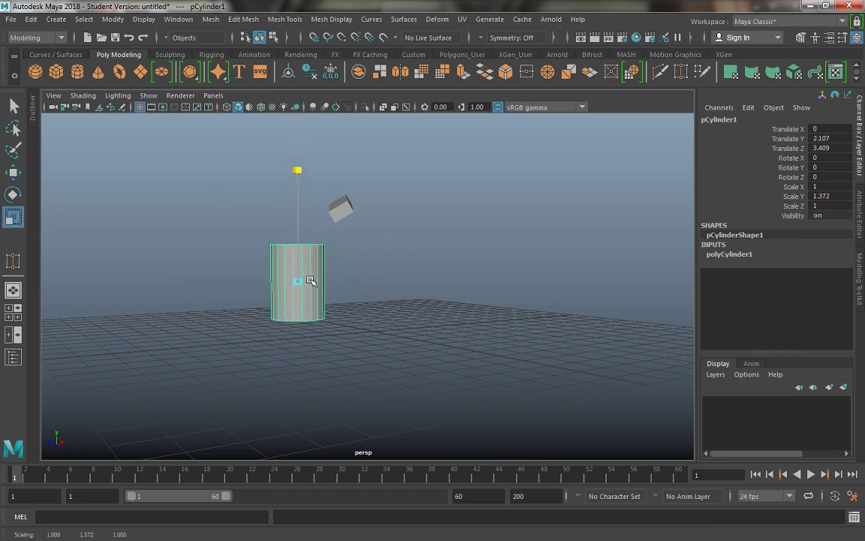
{"action": "left_click_drag", "start_coordinate": [357, 296], "coordinate": [300, 283], "text": "alt"}
{"action": "left_click", "coordinate": [323, 286]}
{"action": "left_click_drag", "start_coordinate": [193, 303], "coordinate": [254, 275]}
{"action": "left_click_drag", "start_coordinate": [252, 169], "coordinate": [247, 129]}
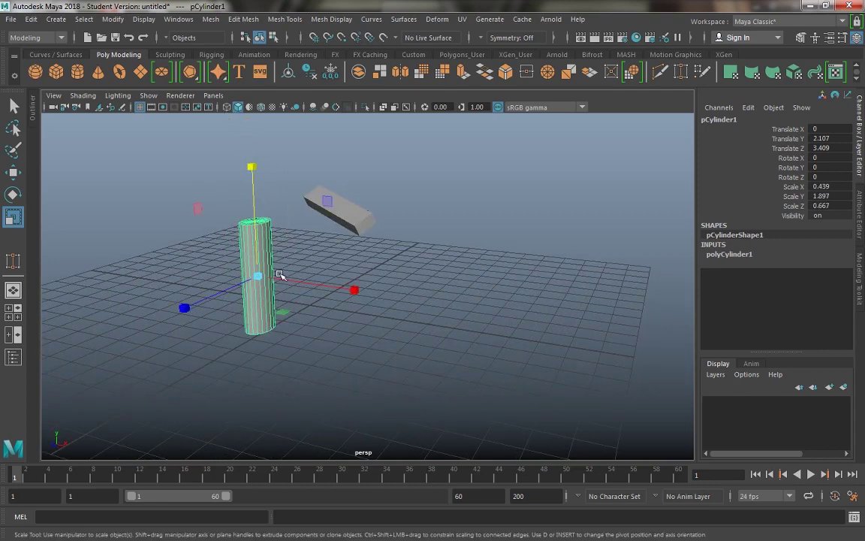
{"action": "left_click_drag", "start_coordinate": [280, 272], "coordinate": [278, 313], "text": "alt"}
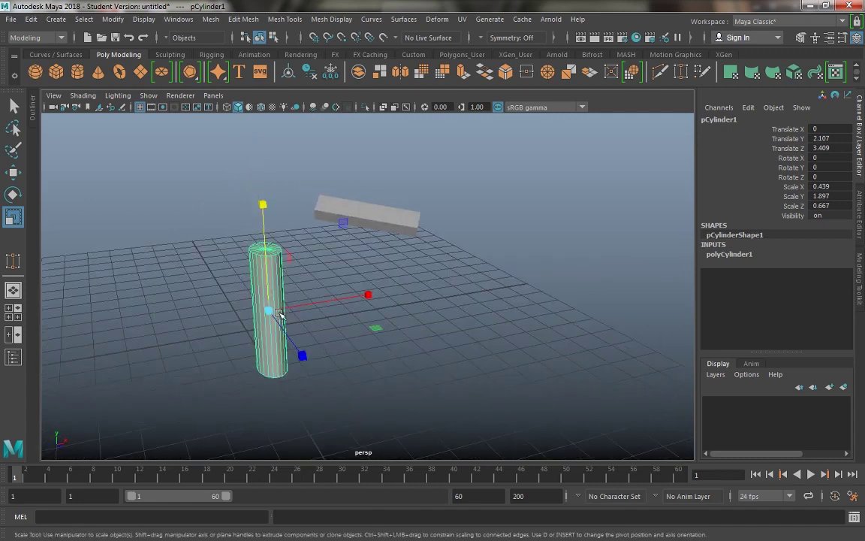
Try rotating the upright cylinder freehand with the Rotate tool, and undo that rotation
{"action": "key", "text": "e"}
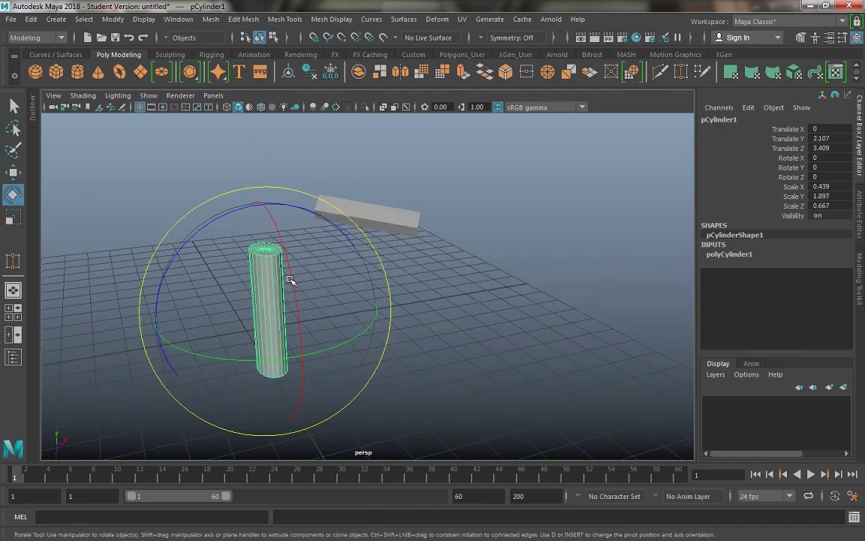
{"action": "left_click_drag", "start_coordinate": [290, 280], "coordinate": [224, 183]}
{"action": "key", "text": "ctrl+z"}
Tip the cylinder over about its X axis and set its X rotation to exactly 90 degrees
{"action": "left_click_drag", "start_coordinate": [259, 274], "coordinate": [353, 293], "text": "alt"}
{"action": "left_click", "coordinate": [784, 158]}
{"action": "middle_click_drag", "start_coordinate": [429, 290], "coordinate": [210, 266]}
{"action": "double_click", "coordinate": [835, 160]}
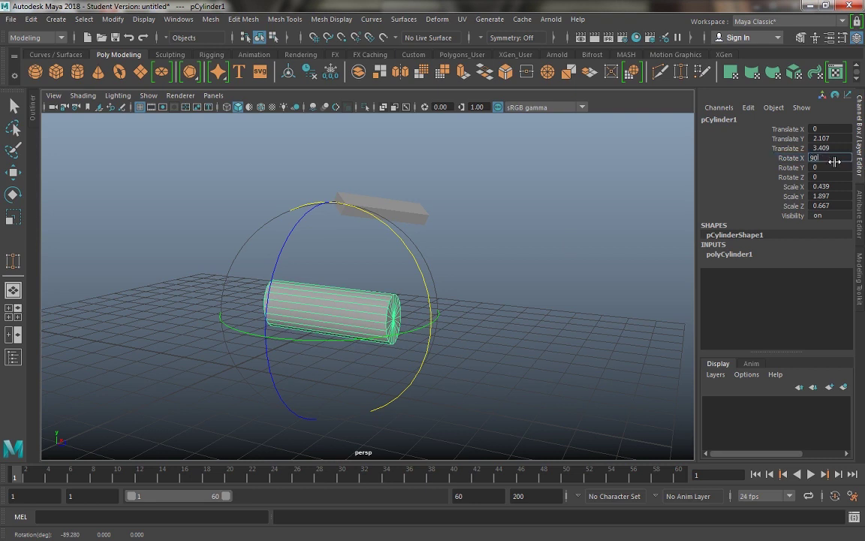
{"action": "key", "text": "Return"}
{"action": "left_click", "coordinate": [481, 343]}
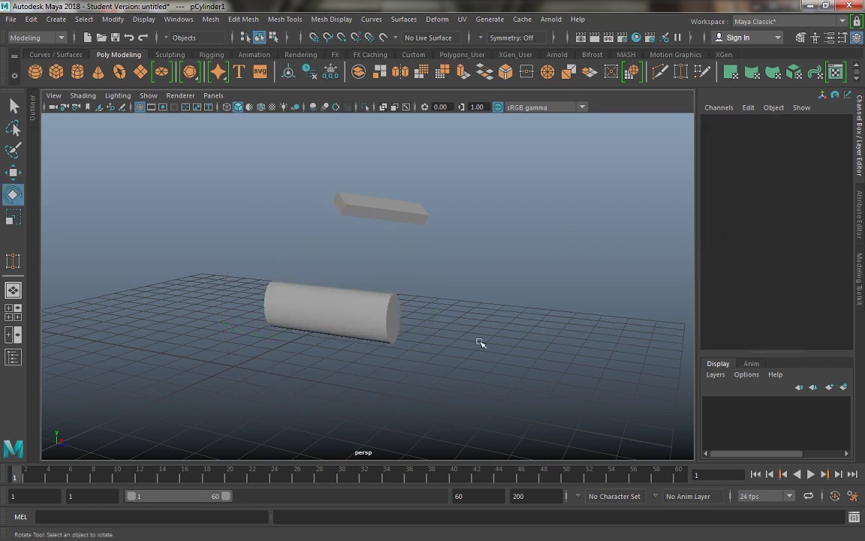
Set the cylinder's Y rotation to 45 degrees and its Z rotation to 75 degrees, and deselect it
{"action": "left_click_drag", "start_coordinate": [398, 321], "coordinate": [272, 290], "text": "alt"}
{"action": "left_click", "coordinate": [272, 290]}
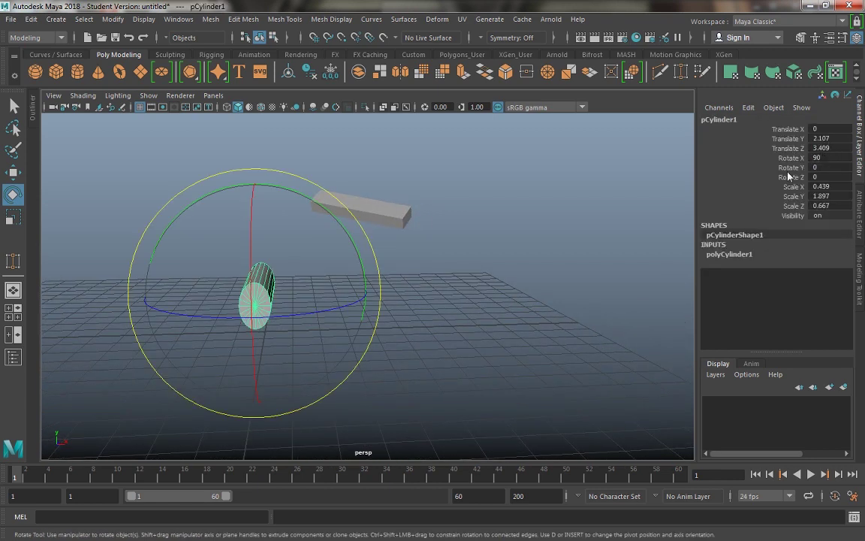
{"action": "double_click", "coordinate": [826, 166]}
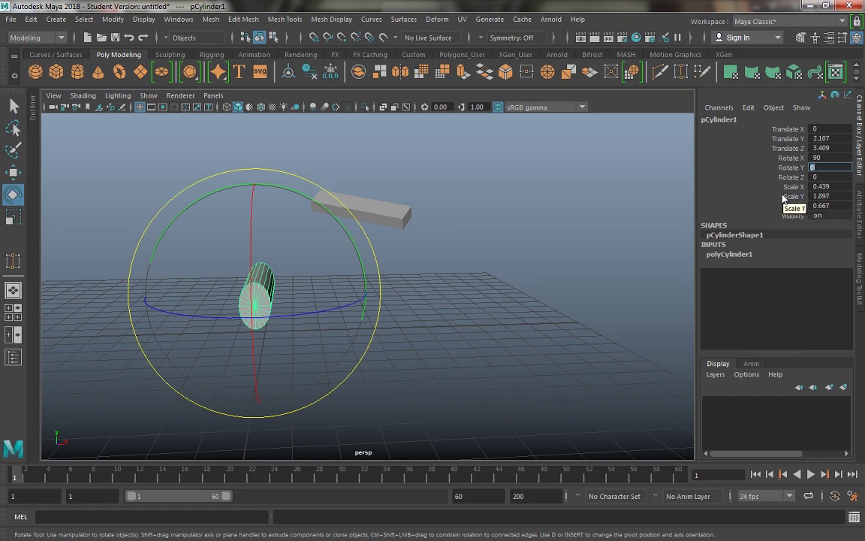
{"action": "type", "text": "45"}
{"action": "key", "text": "Return"}
{"action": "double_click", "coordinate": [840, 180]}
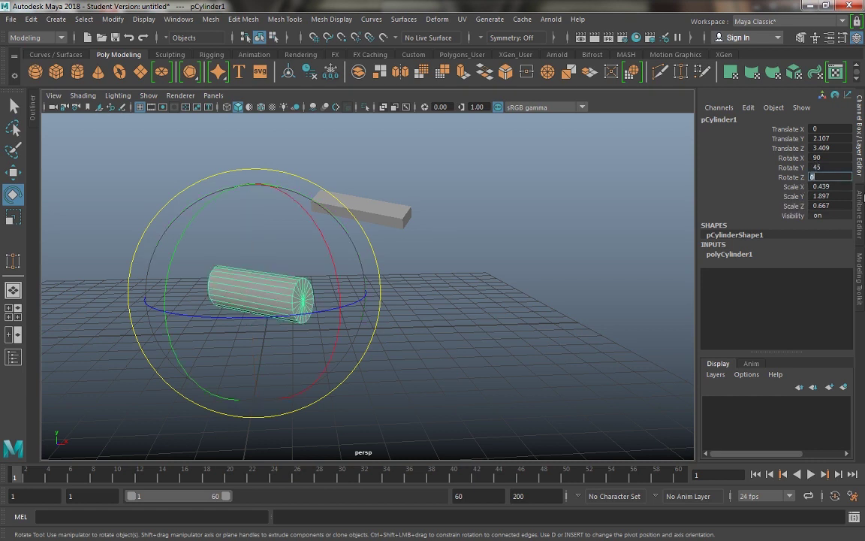
{"action": "type", "text": "75"}
{"action": "key", "text": "Return"}
{"action": "left_click", "coordinate": [344, 290]}
{"action": "left_click_drag", "start_coordinate": [344, 290], "coordinate": [283, 353], "text": "alt"}
{"action": "left_click", "coordinate": [321, 325]}
{"action": "left_click", "coordinate": [548, 245]}
Create a polygon cone at the centre of the grid
{"action": "left_click_drag", "start_coordinate": [549, 245], "coordinate": [473, 342], "text": "alt"}
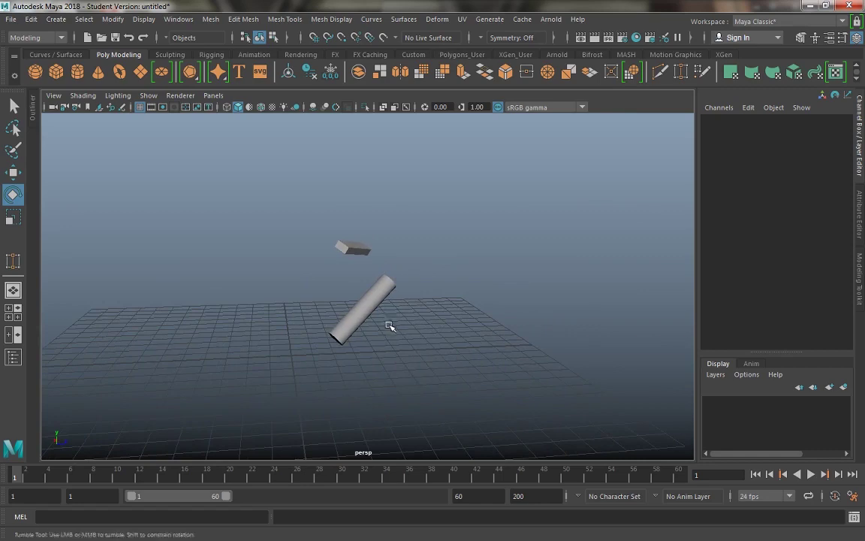
{"action": "left_click_drag", "start_coordinate": [390, 324], "coordinate": [179, 156], "text": "alt"}
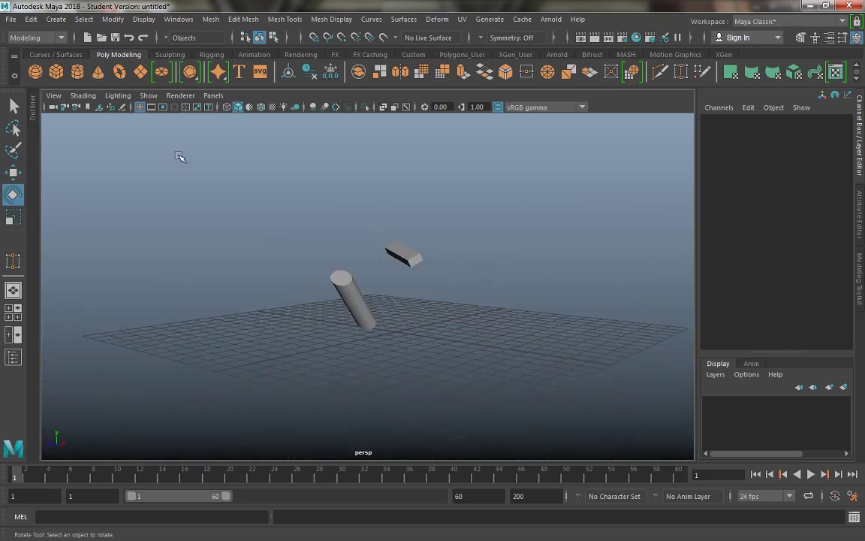
{"action": "left_click", "coordinate": [99, 72]}
{"action": "left_click_drag", "start_coordinate": [272, 246], "coordinate": [311, 253], "text": "alt"}
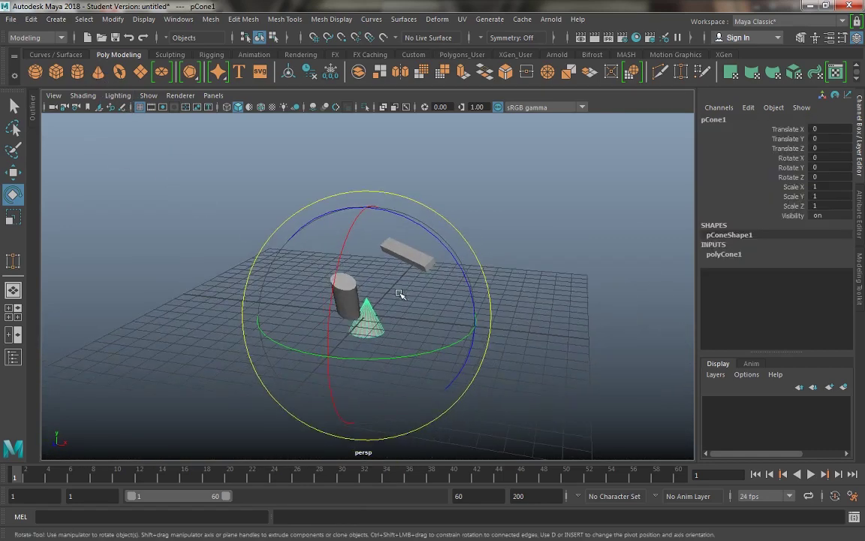
Rotate the cone about its X and Y axes, setting both rotation values to 90 degrees
{"action": "left_click", "coordinate": [788, 158]}
{"action": "middle_click_drag", "start_coordinate": [400, 197], "coordinate": [580, 221]}
{"action": "left_click", "coordinate": [832, 158]}
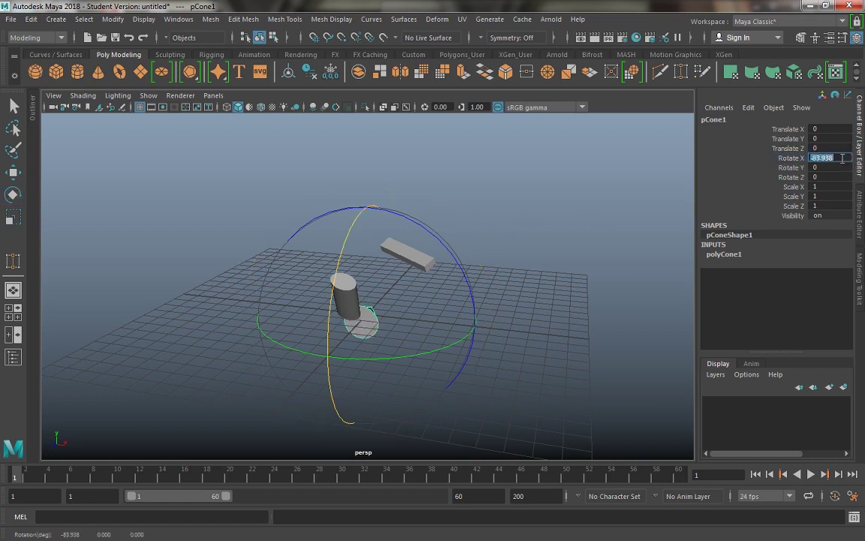
{"action": "type", "text": "90"}
{"action": "key", "text": "Return"}
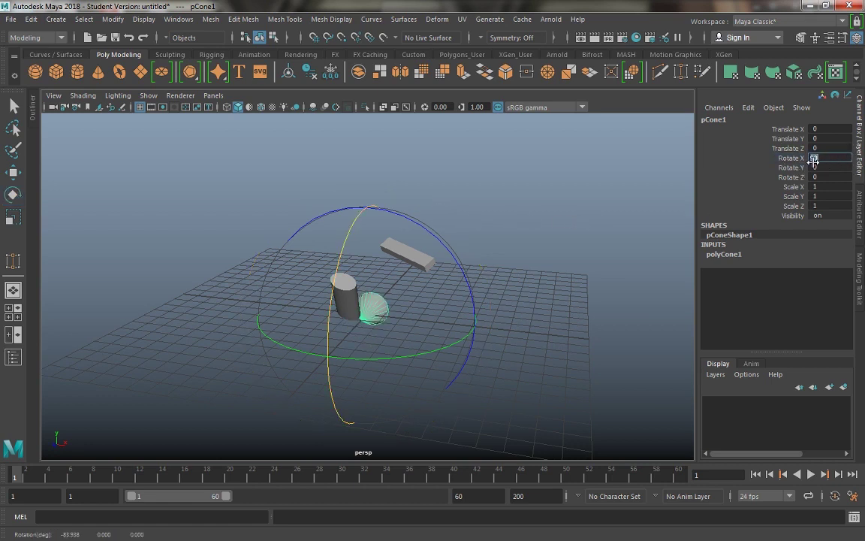
{"action": "left_click", "coordinate": [790, 167]}
{"action": "middle_click_drag", "start_coordinate": [471, 293], "coordinate": [619, 288]}
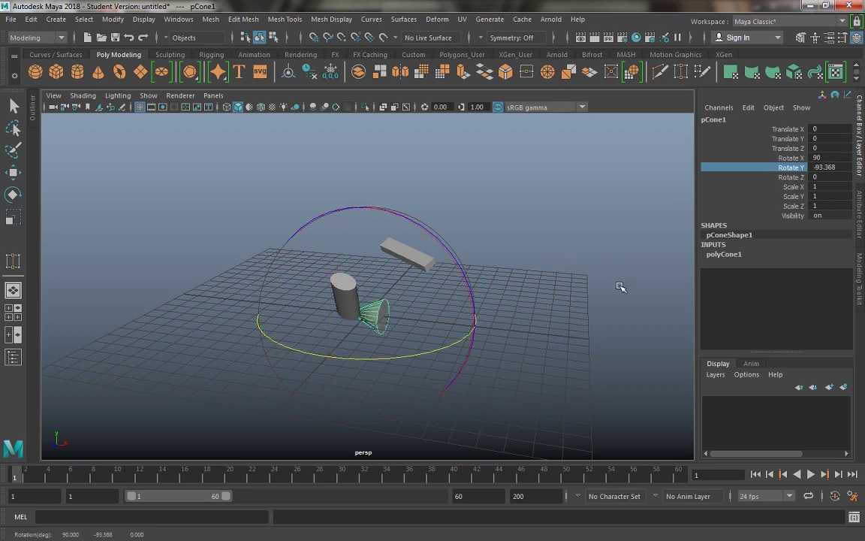
{"action": "double_click", "coordinate": [829, 167]}
{"action": "type", "text": "90"}
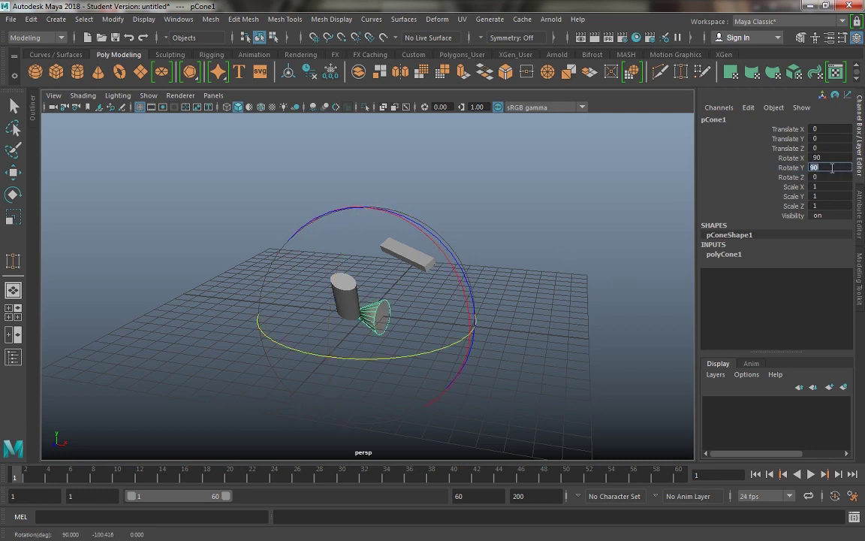
{"action": "key", "text": "Return"}
Rotate the cone about its Z axis, trying 90 degrees and settling on a Z rotation of 45 degrees
{"action": "left_click", "coordinate": [791, 177]}
{"action": "middle_click_drag", "start_coordinate": [517, 243], "coordinate": [672, 243]}
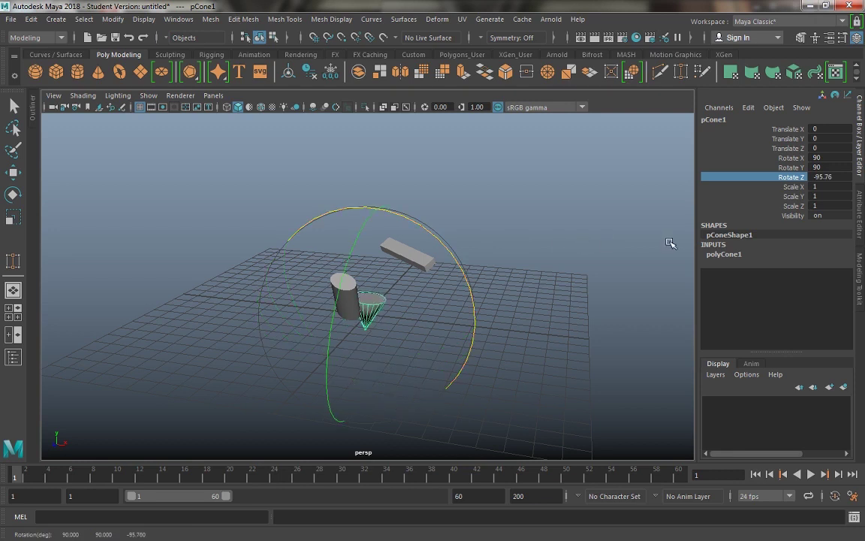
{"action": "double_click", "coordinate": [829, 177]}
{"action": "double_click", "coordinate": [829, 176]}
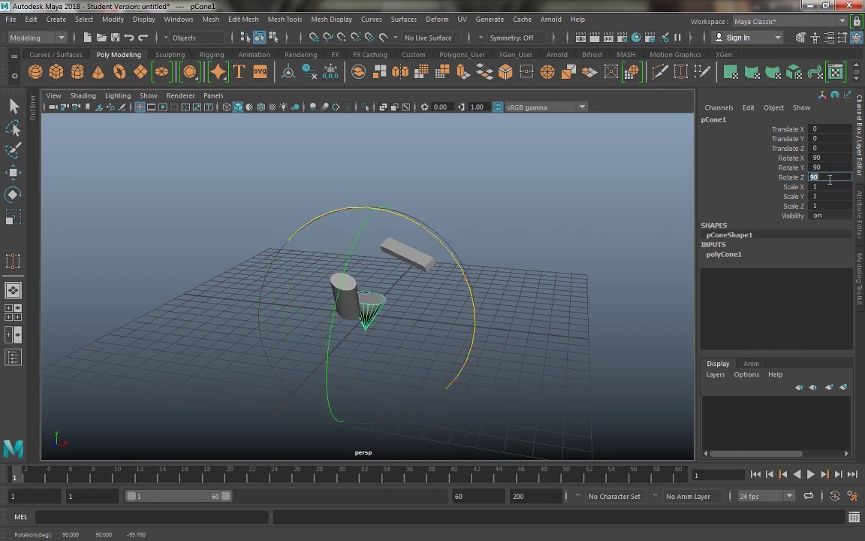
{"action": "key", "text": "Return"}
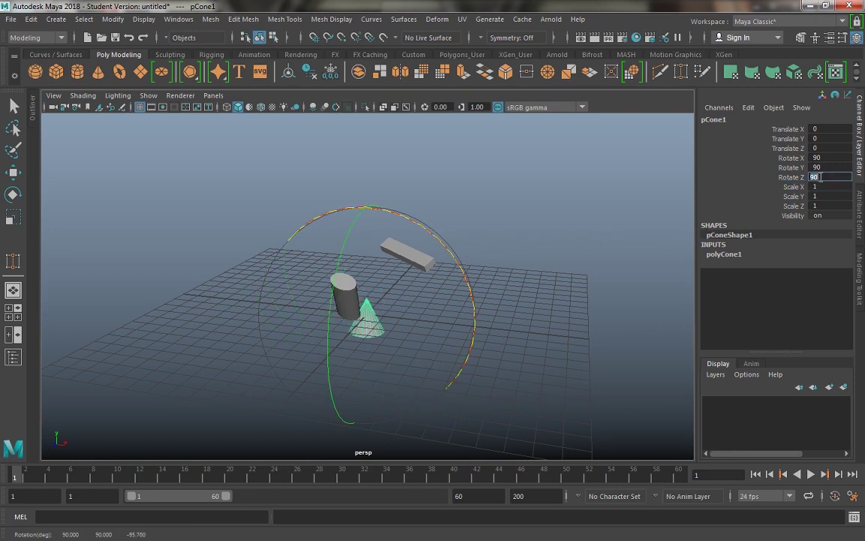
{"action": "type", "text": "45"}
{"action": "key", "text": "Return"}
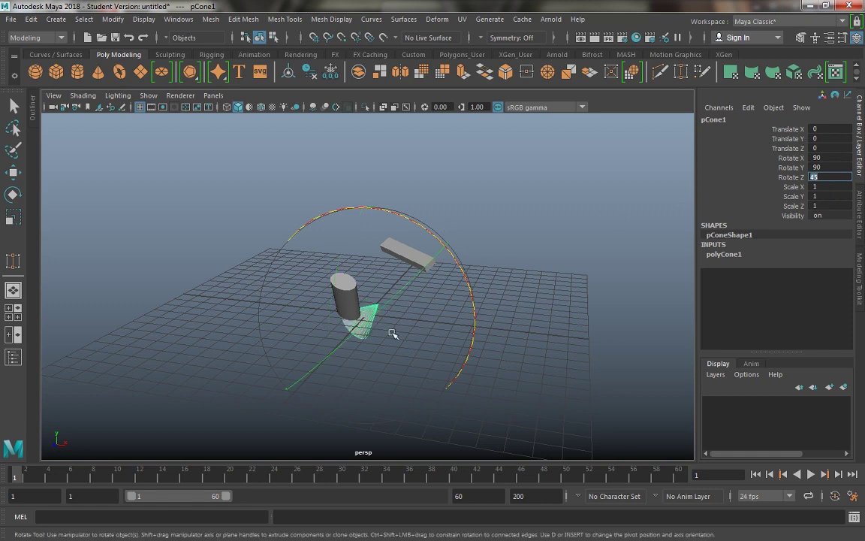
Move the cone through its Translate channels to about 3.21 in X, -0.39 in Y and -2.33 in Z
{"action": "left_click_drag", "start_coordinate": [450, 295], "coordinate": [452, 271], "text": "alt"}
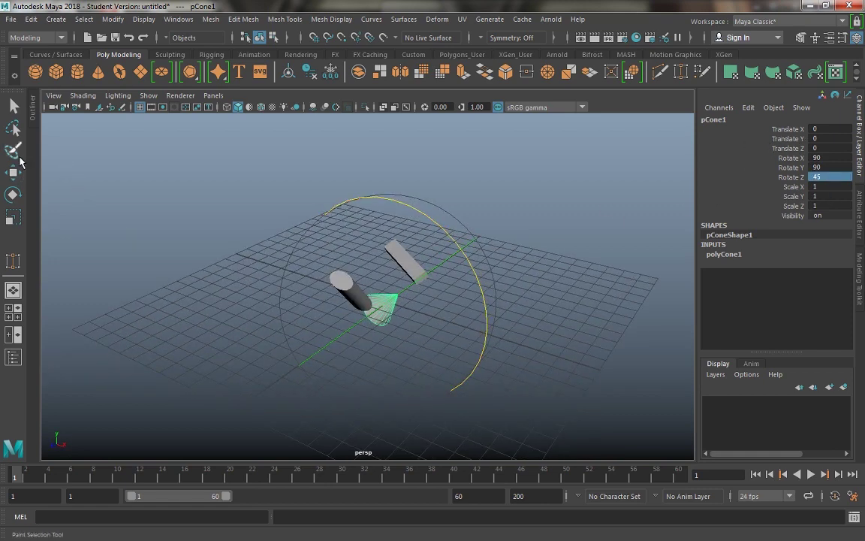
{"action": "left_click", "coordinate": [12, 194]}
{"action": "left_click", "coordinate": [13, 217]}
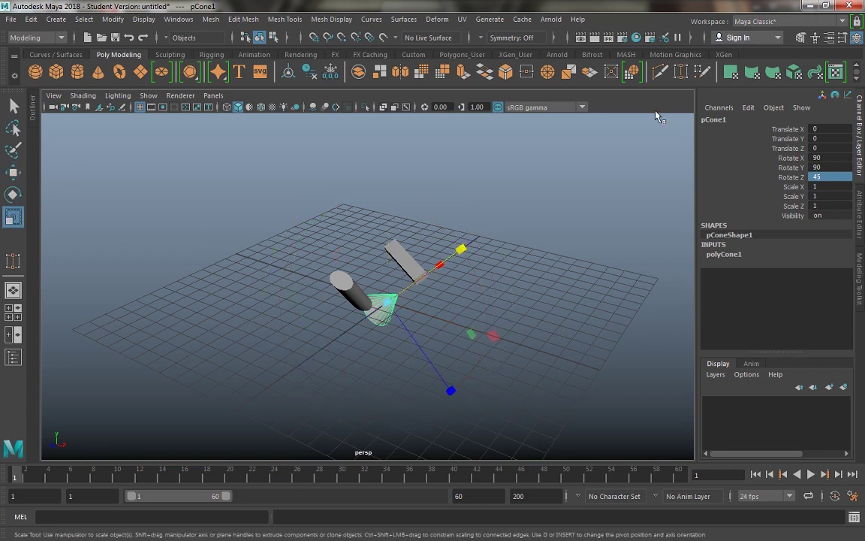
{"action": "left_click", "coordinate": [788, 129]}
{"action": "middle_click_drag", "start_coordinate": [473, 237], "coordinate": [525, 232]}
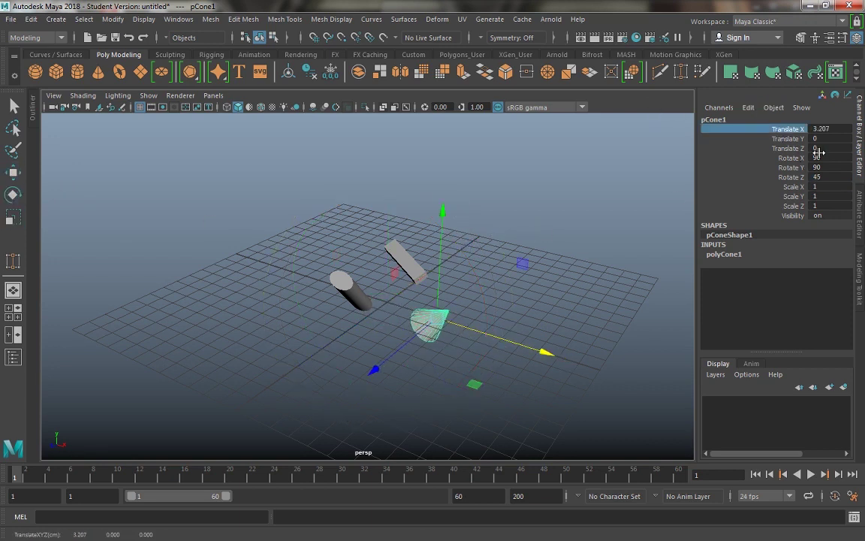
{"action": "left_click", "coordinate": [788, 139]}
{"action": "middle_click_drag", "start_coordinate": [518, 192], "coordinate": [521, 207]}
{"action": "left_click", "coordinate": [798, 158]}
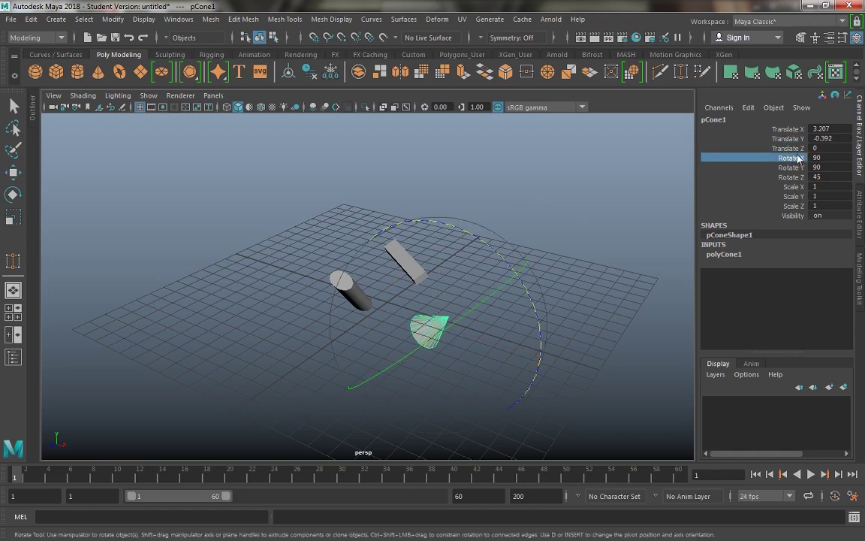
{"action": "left_click", "coordinate": [787, 148]}
{"action": "middle_click_drag", "start_coordinate": [391, 239], "coordinate": [424, 238]}
Enlarge the cone through its Scale channels to about 2.64 in X, 2.51 in Y and 1.82 in Z
{"action": "middle_click_drag", "start_coordinate": [525, 247], "coordinate": [762, 273]}
{"action": "left_click", "coordinate": [788, 187]}
{"action": "left_click", "coordinate": [788, 195]}
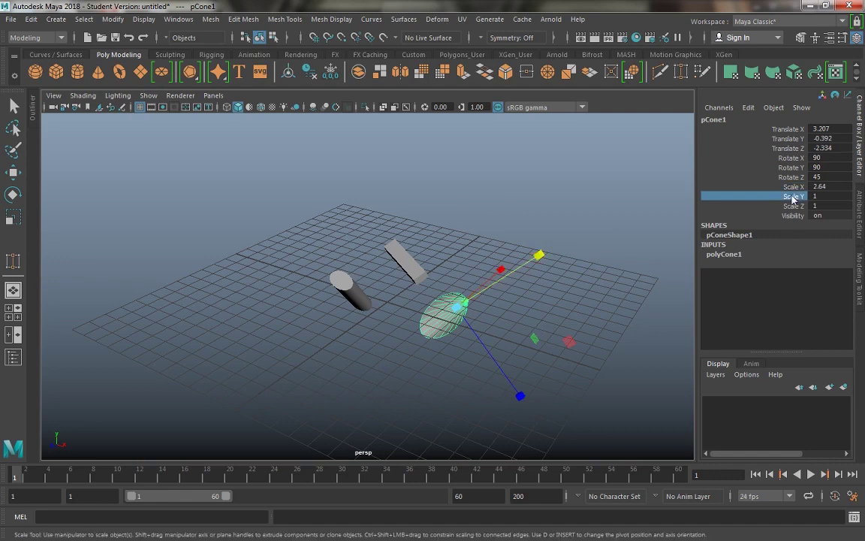
{"action": "middle_click_drag", "start_coordinate": [571, 229], "coordinate": [623, 147]}
{"action": "left_click", "coordinate": [793, 205]}
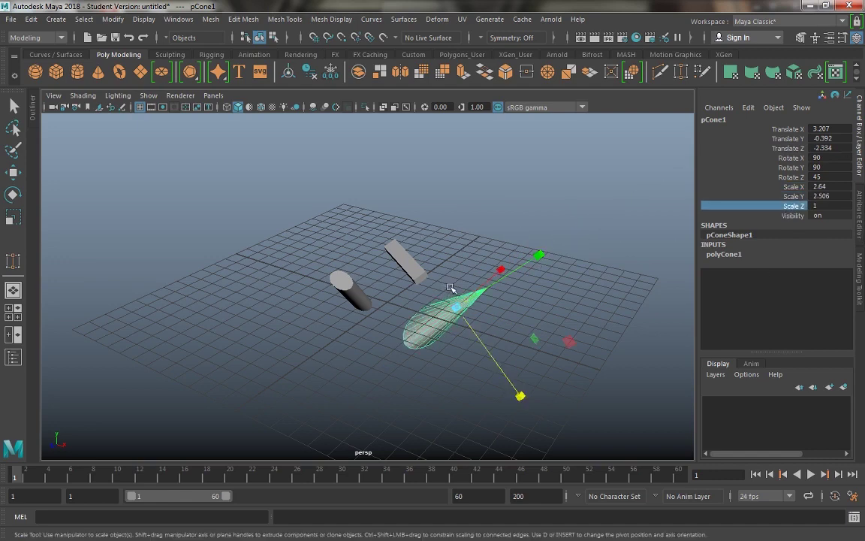
{"action": "middle_click_drag", "start_coordinate": [788, 218], "coordinate": [778, 313]}
Adjust the cone's Y translation until it floats above the grid at about 8.34, and deselect it
{"action": "left_click_drag", "start_coordinate": [355, 313], "coordinate": [502, 338], "text": "alt"}
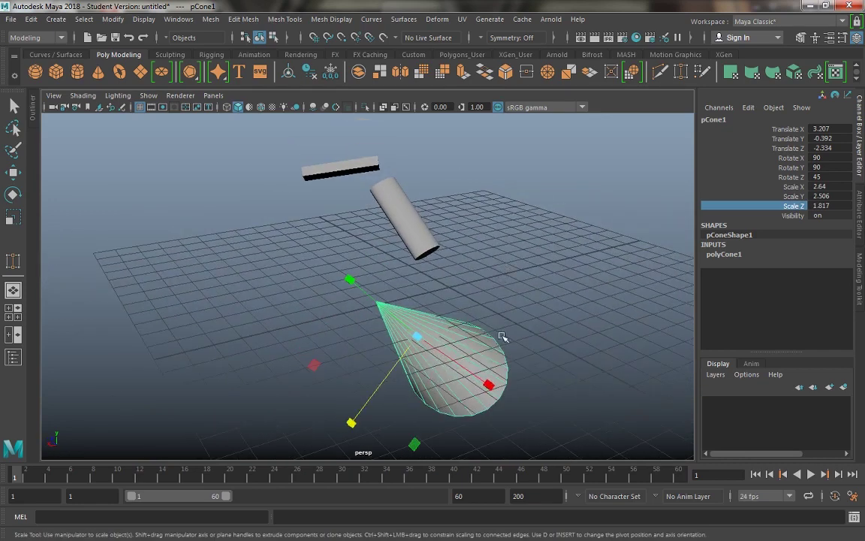
{"action": "left_click", "coordinate": [785, 139]}
{"action": "middle_click_drag", "start_coordinate": [515, 196], "coordinate": [862, 308]}
{"action": "scroll", "coordinate": [399, 269], "scroll_direction": "down", "scroll_amount": 5}
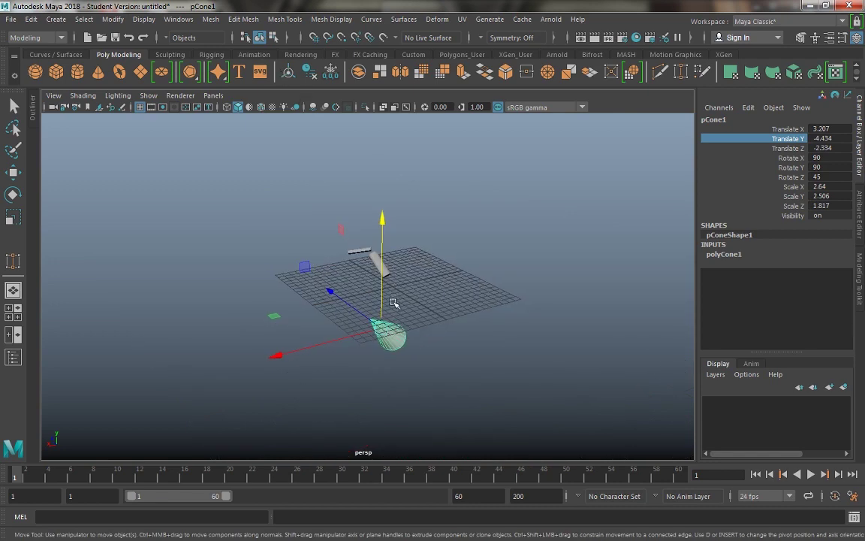
{"action": "middle_click_drag", "start_coordinate": [394, 303], "coordinate": [789, 236]}
{"action": "middle_click_drag", "start_coordinate": [319, 307], "coordinate": [338, 314]}
{"action": "left_click_drag", "start_coordinate": [337, 314], "coordinate": [367, 377], "text": "alt"}
{"action": "left_click", "coordinate": [349, 380]}
Select the cone and switch its manipulator through the Move, Rotate and Scale tools, ending on Scale
{"action": "key", "text": "r"}
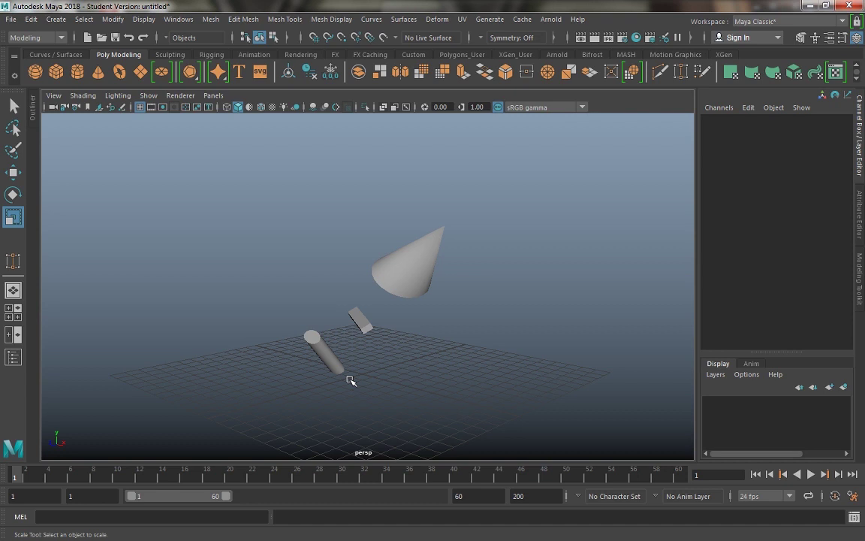
{"action": "left_click", "coordinate": [14, 174]}
{"action": "left_click", "coordinate": [405, 266]}
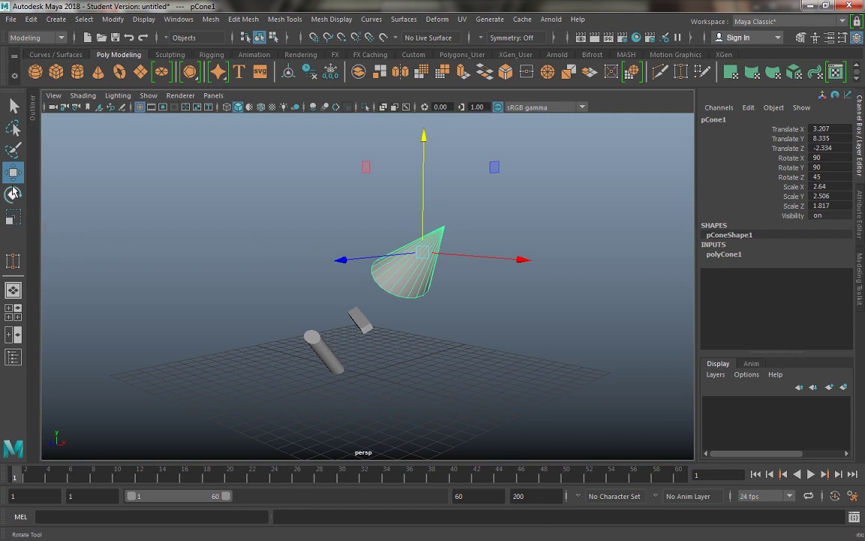
{"action": "left_click", "coordinate": [12, 193]}
{"action": "key", "text": "w"}
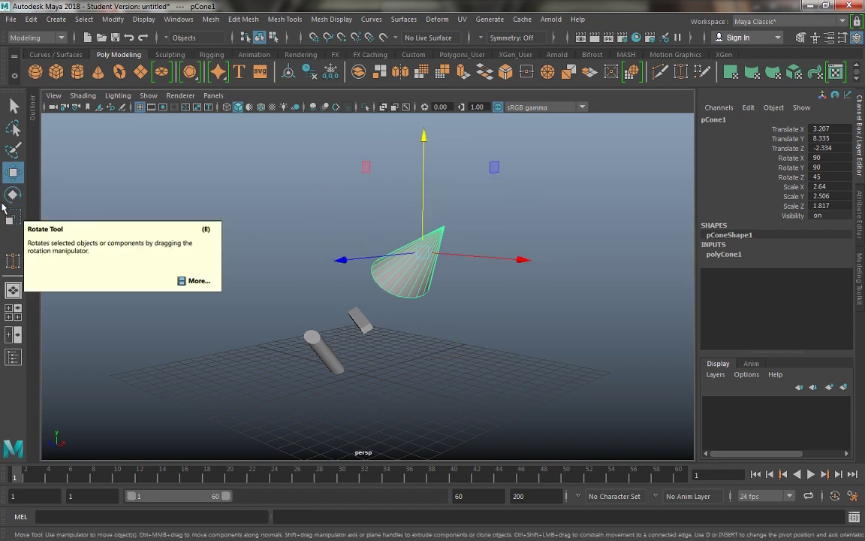
{"action": "left_click", "coordinate": [232, 199]}
{"action": "left_click", "coordinate": [417, 246]}
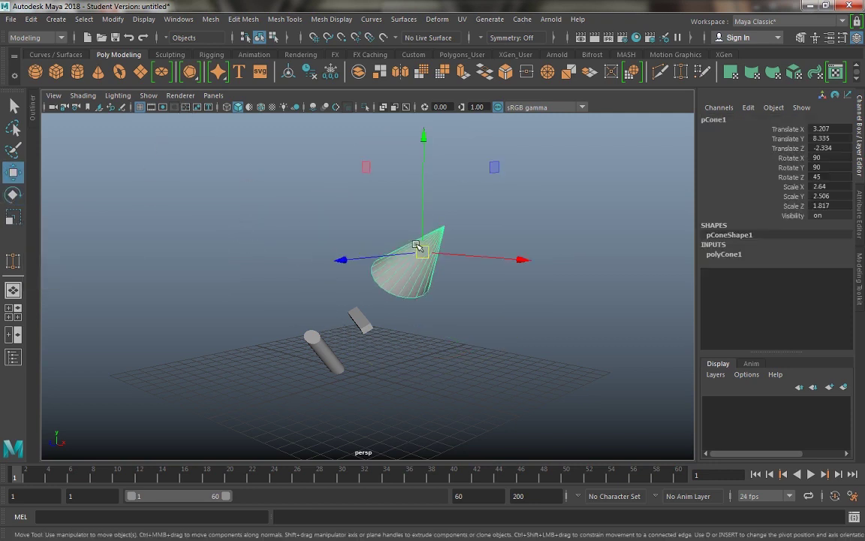
{"action": "key", "text": "e"}
{"action": "key", "text": "r"}
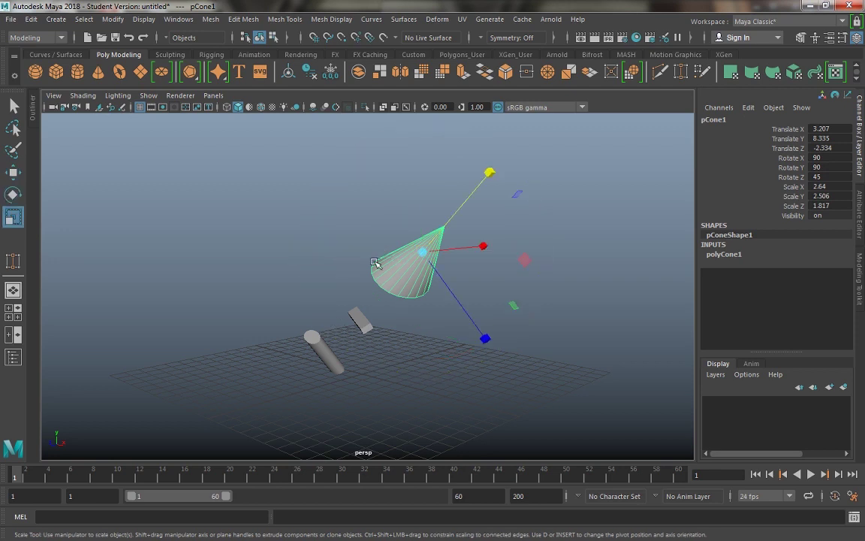